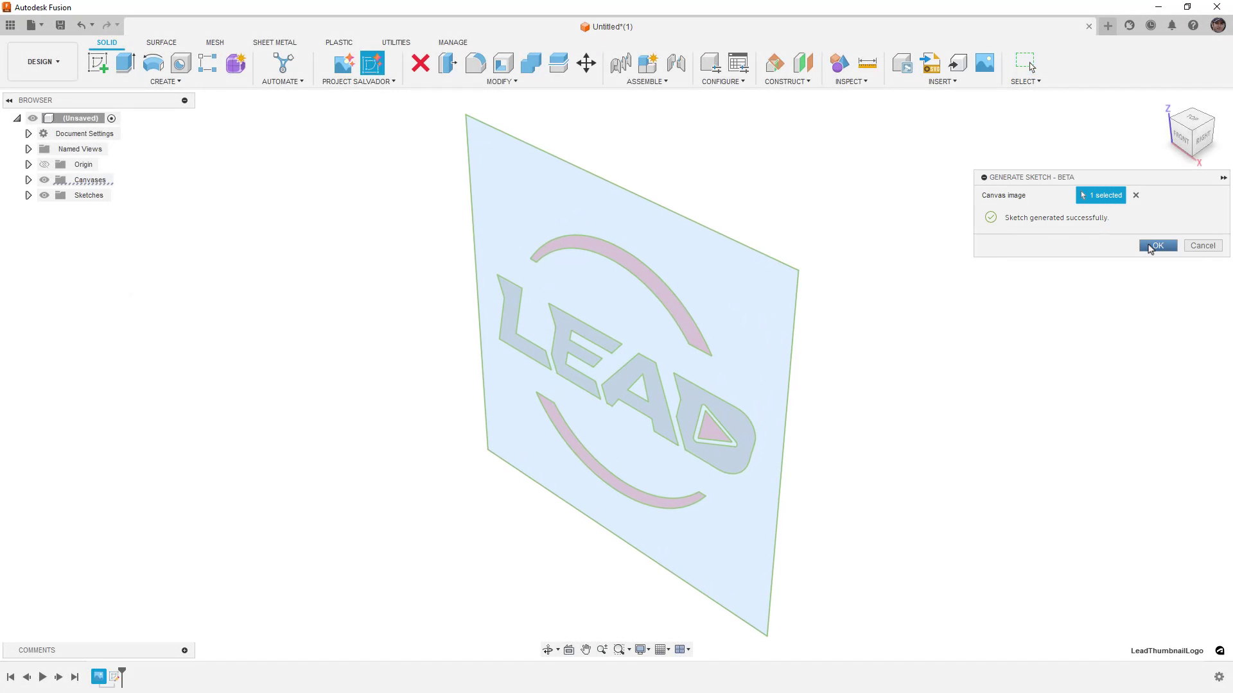
Accept the generated logo sketch and extrude its profiles 5 mm.
left_click(1155, 246)
key("e")
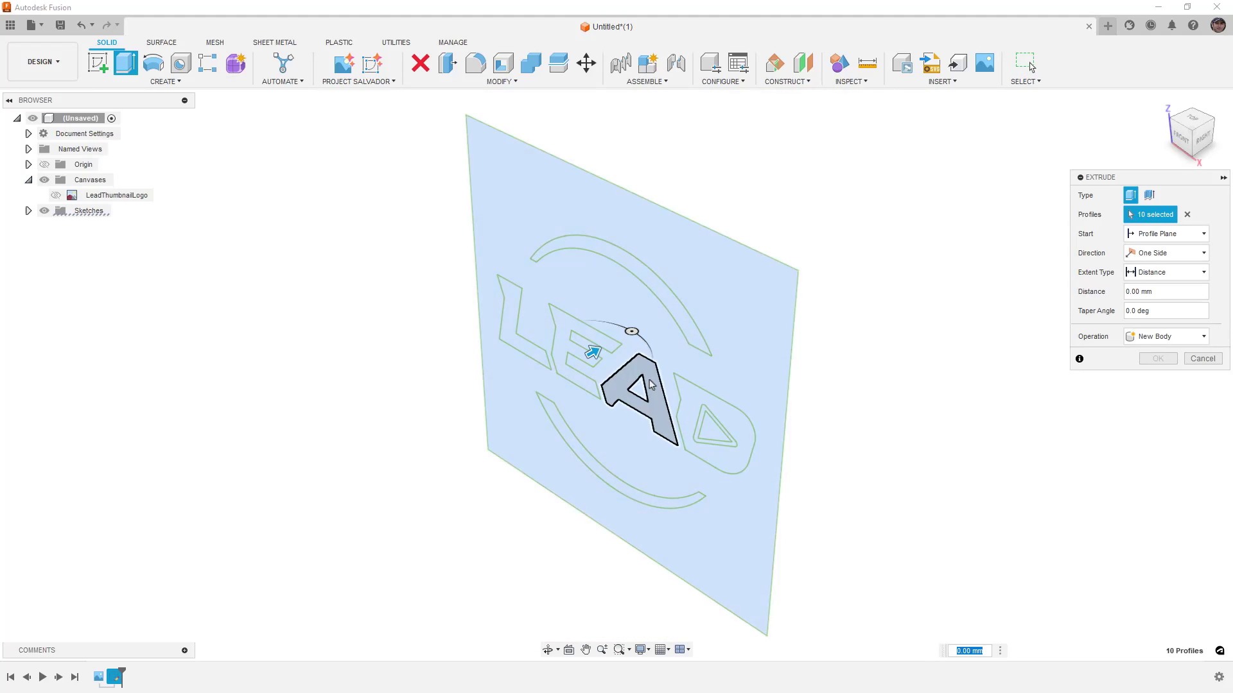
left_click(1158, 359)
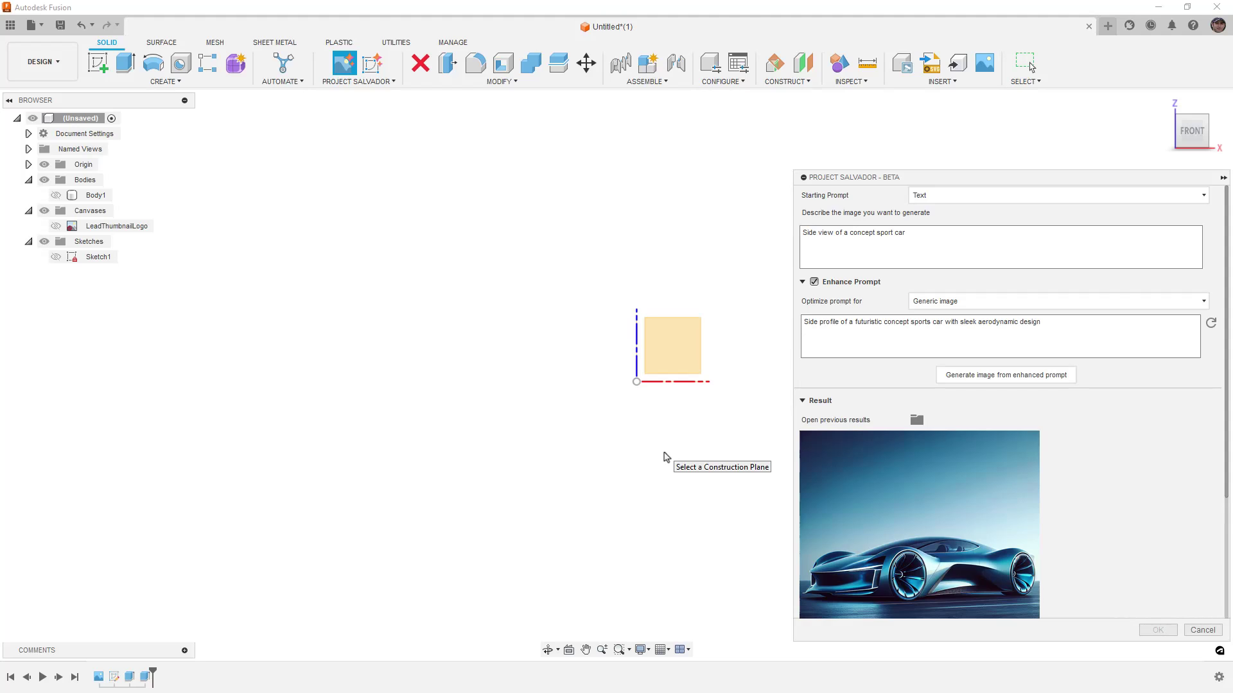
Place the generated car image as a canvas.
scroll(936, 495, "down", 5)
left_click(654, 349)
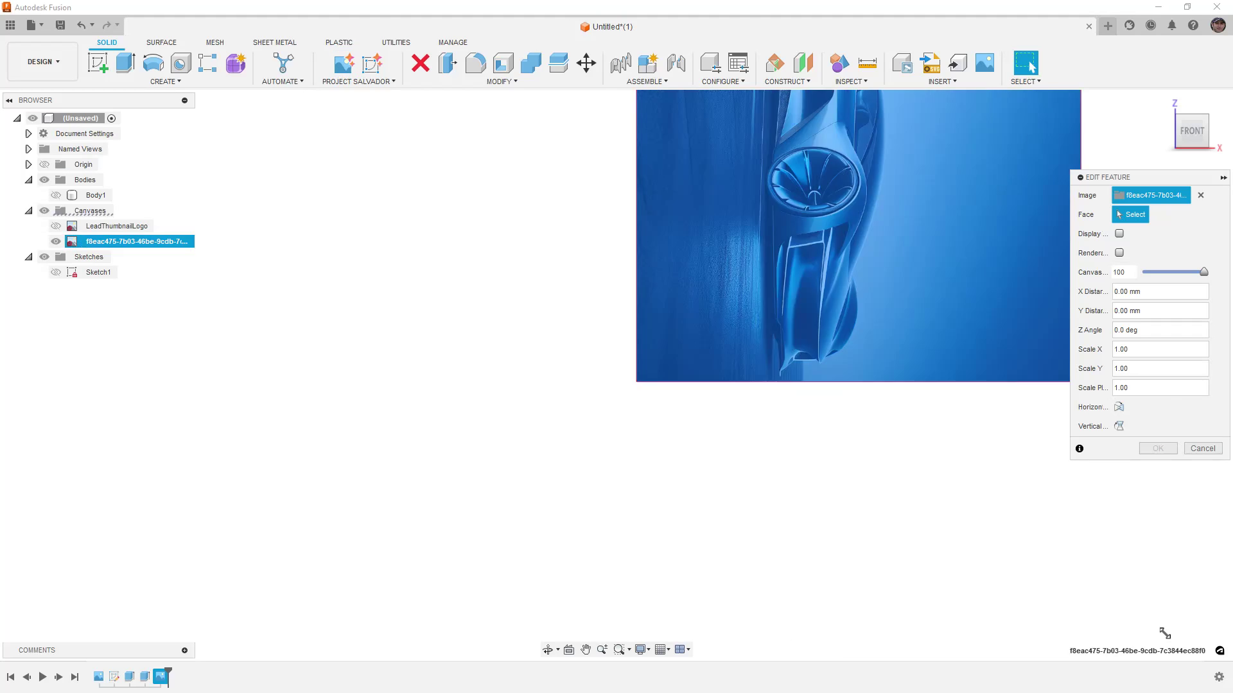
key("Escape")
Insert the annotated sports car image and the concept wheel image as canvases.
left_click(344, 63)
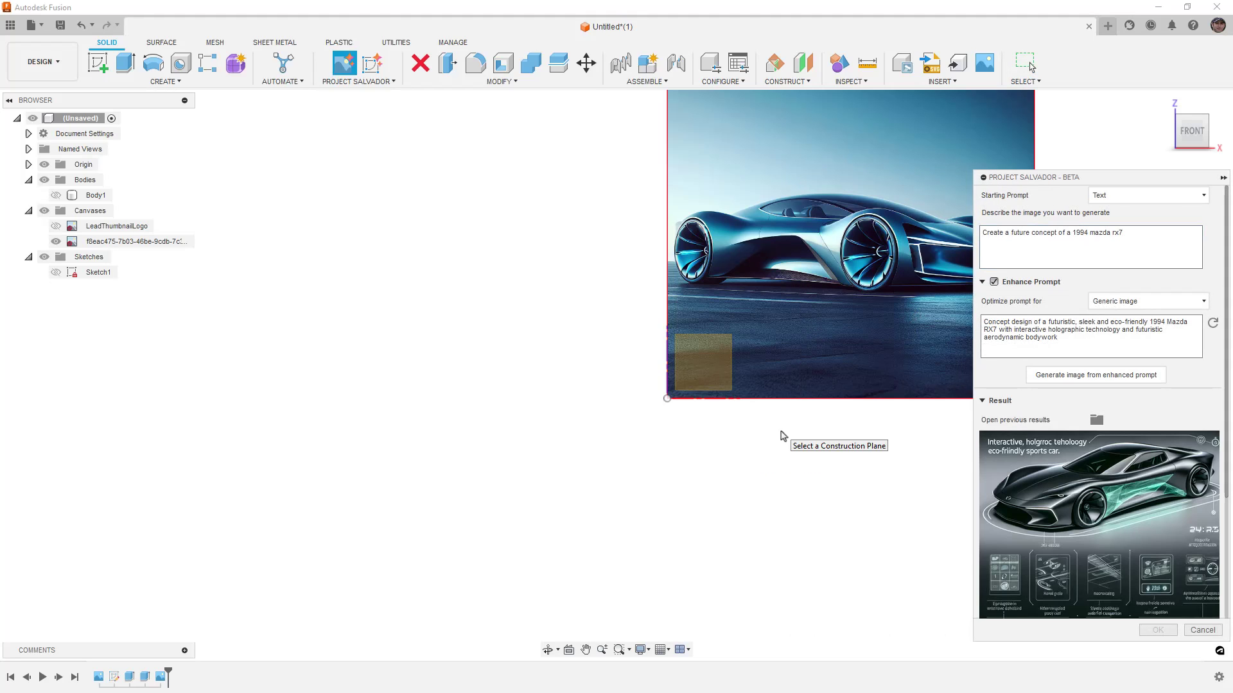
scroll(1185, 468, "down", 2)
scroll(1184, 469, "up", 2)
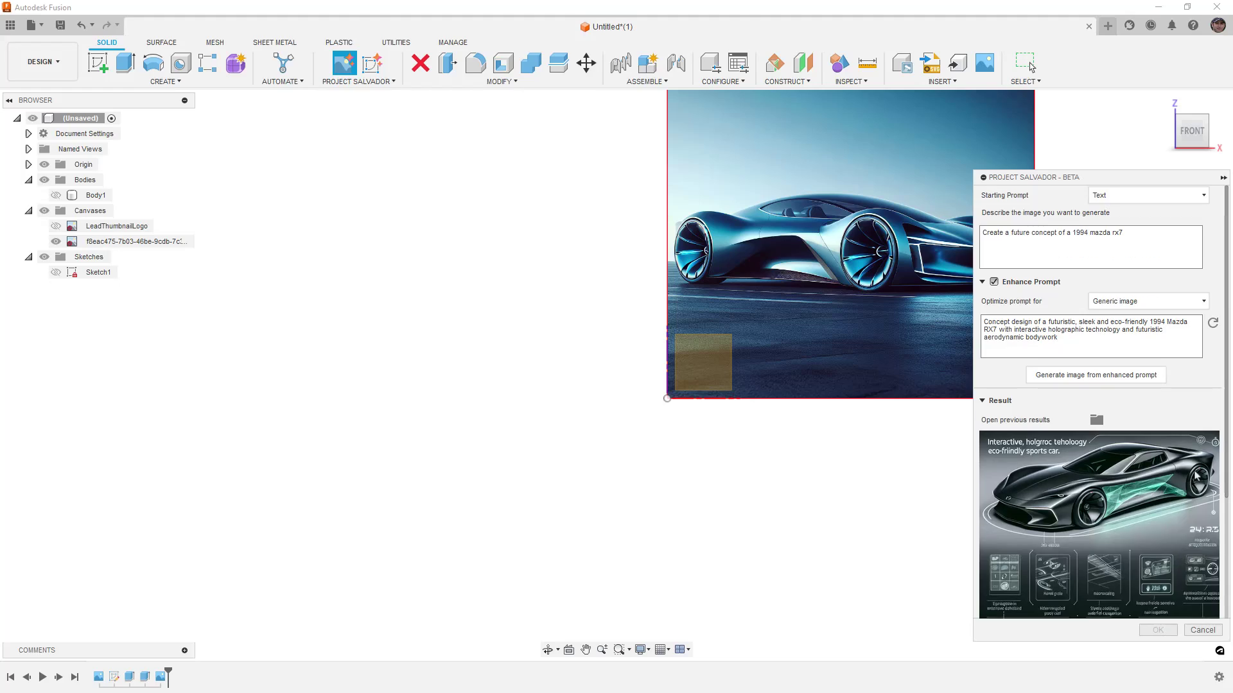
scroll(1185, 469, "down", 5)
left_click(902, 197)
left_click(1158, 448)
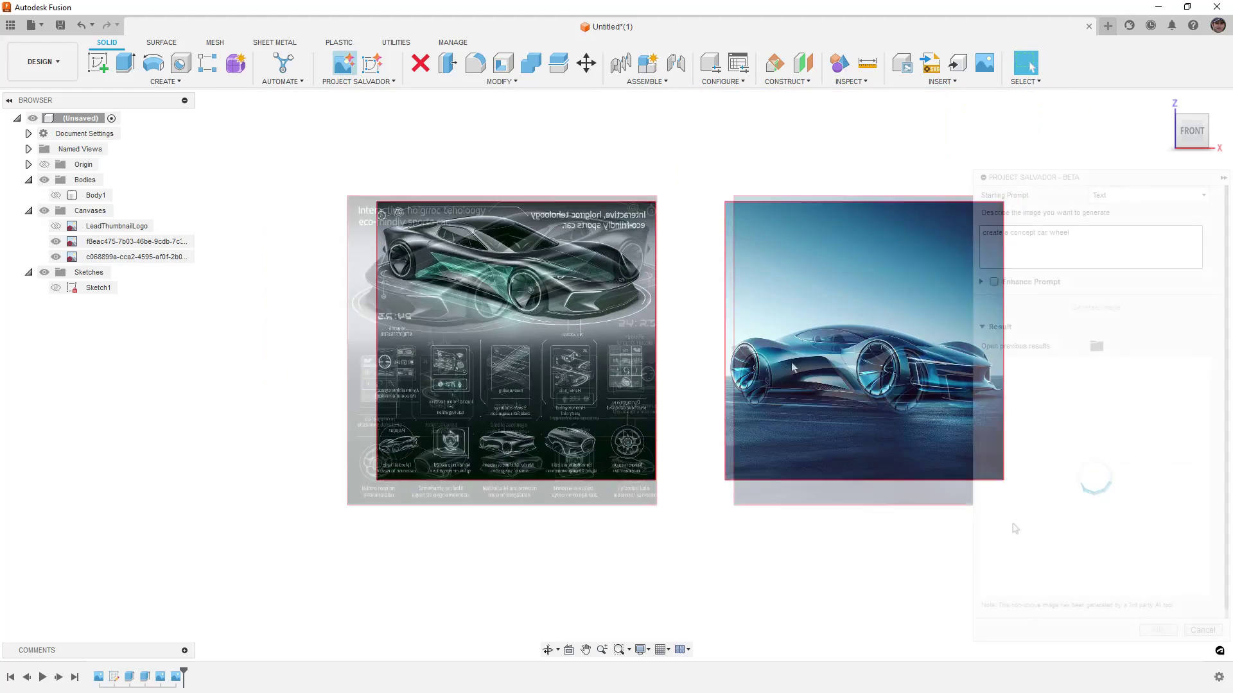
scroll(1166, 490, "down", 5)
left_click(1106, 573)
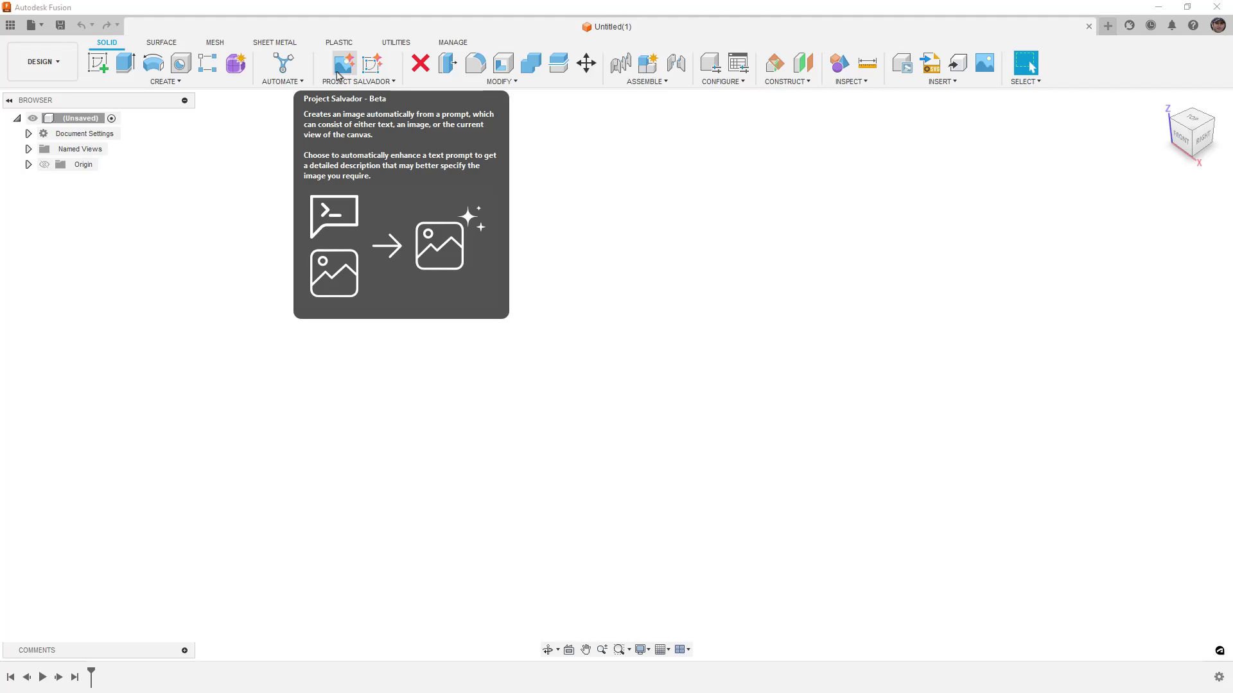
left_click(376, 65)
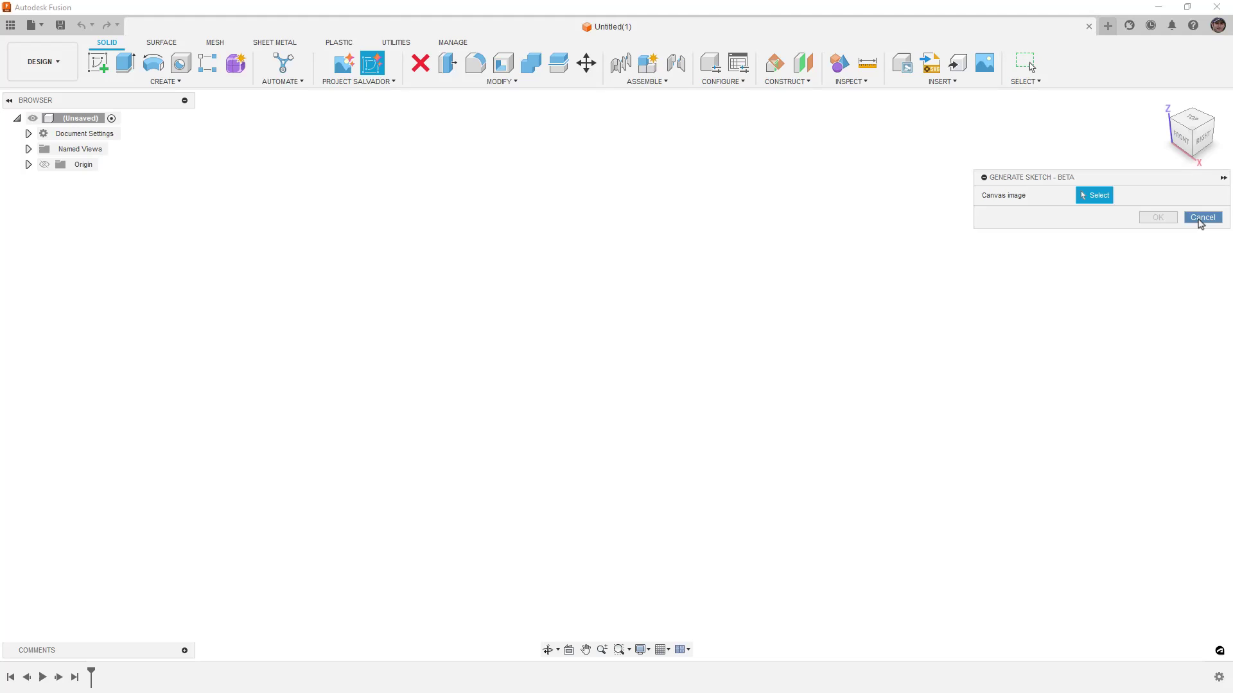
left_click(1198, 219)
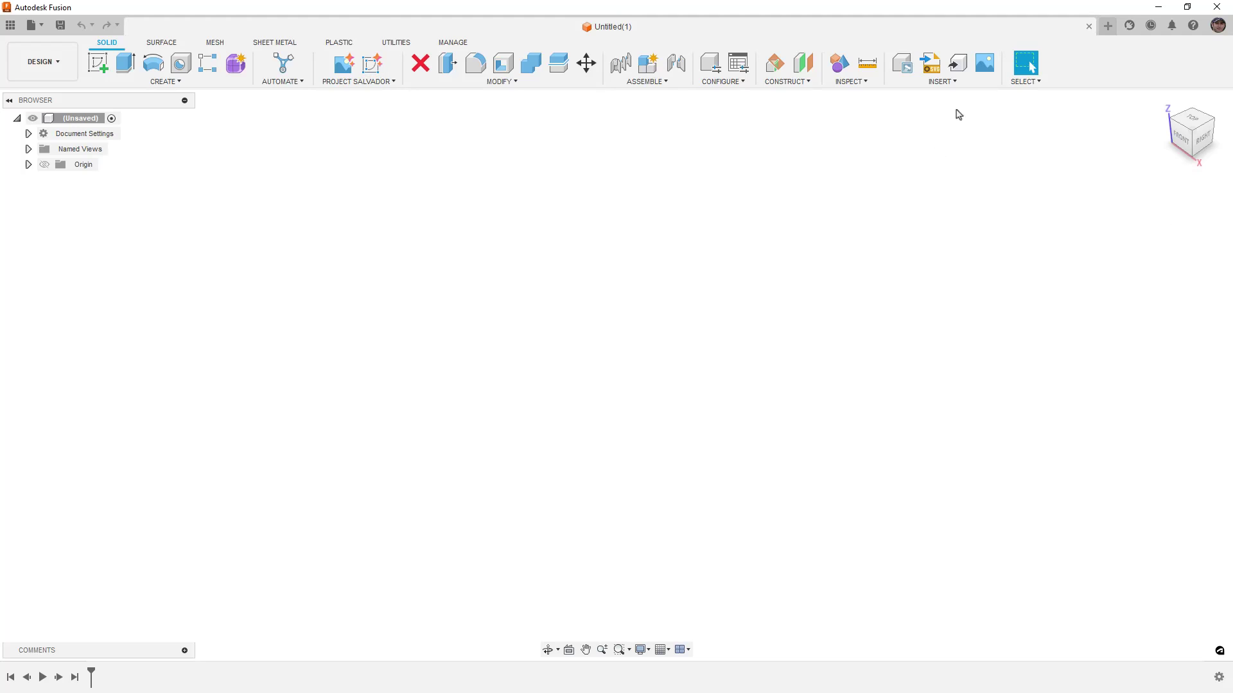
Insert LeadThumbnailLogo as a canvas on the XZ plane, scaled to 6.156 and flipped horizontally.
left_click(984, 62)
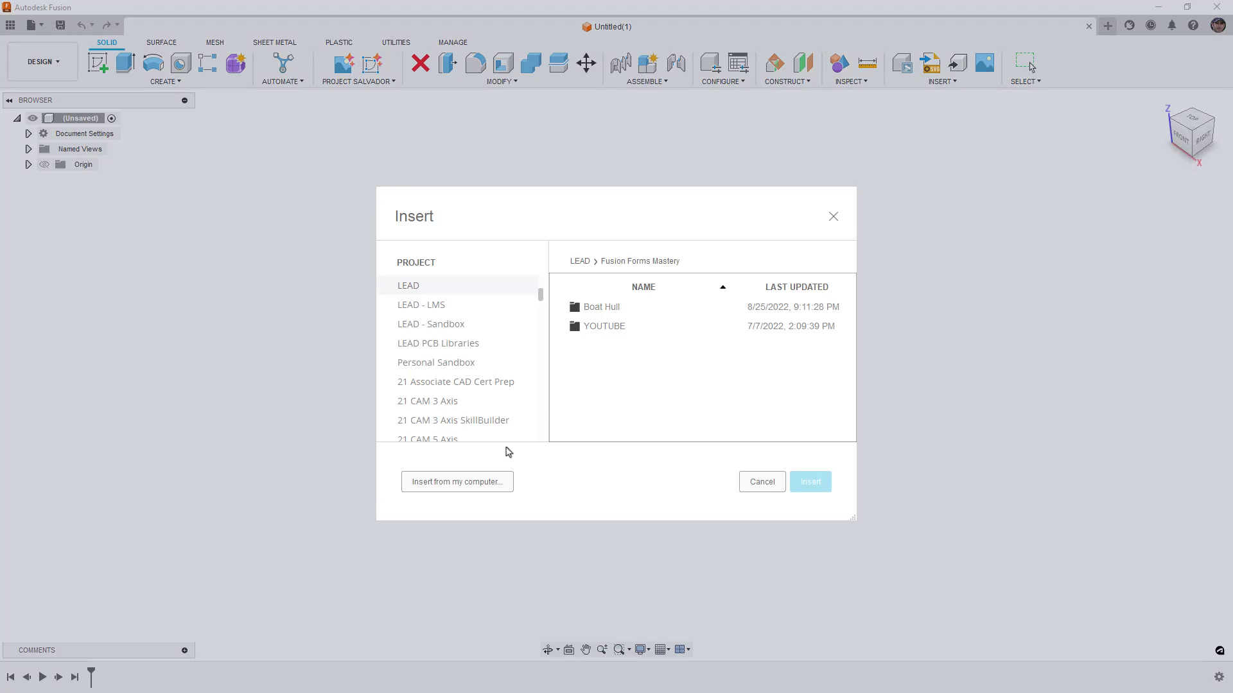
left_click(459, 482)
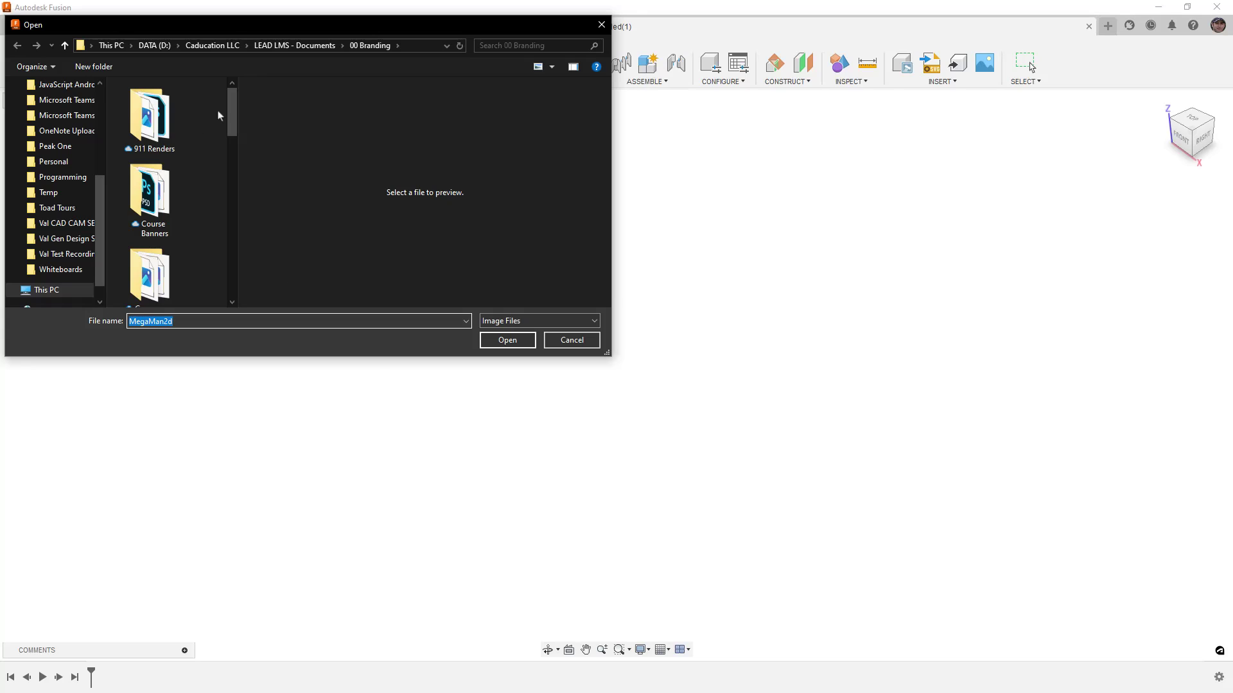
scroll(174, 188, "down", 10)
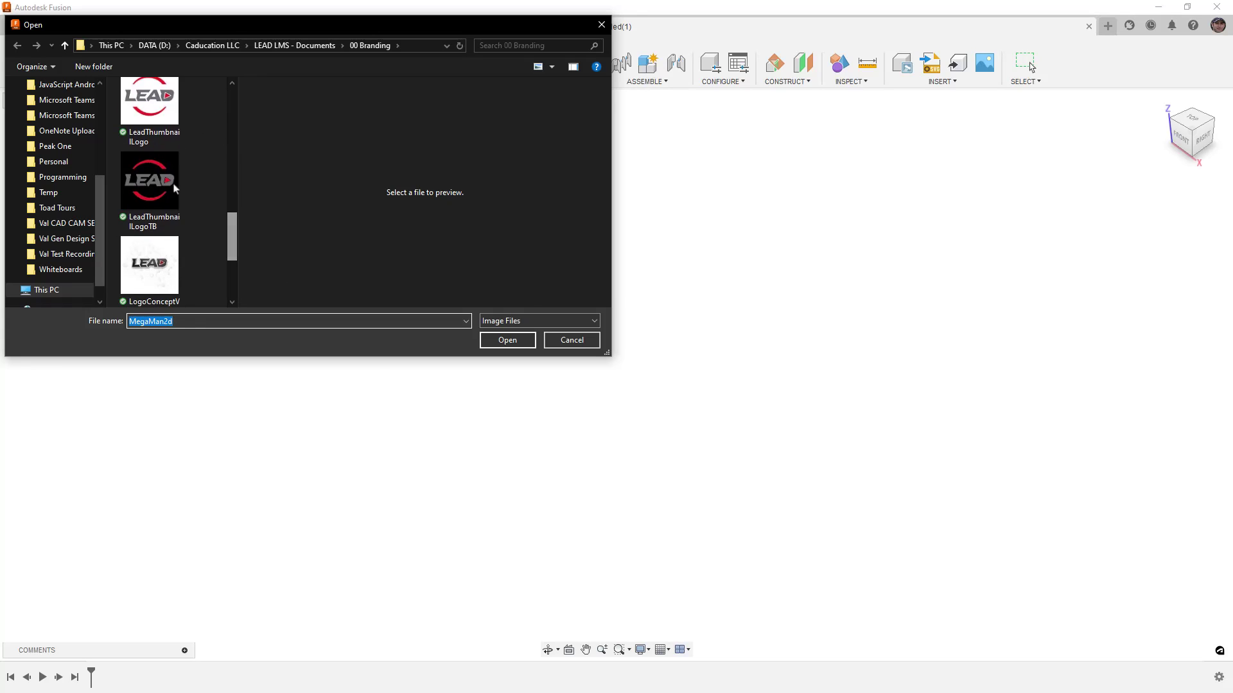
left_click(150, 103)
left_click(517, 345)
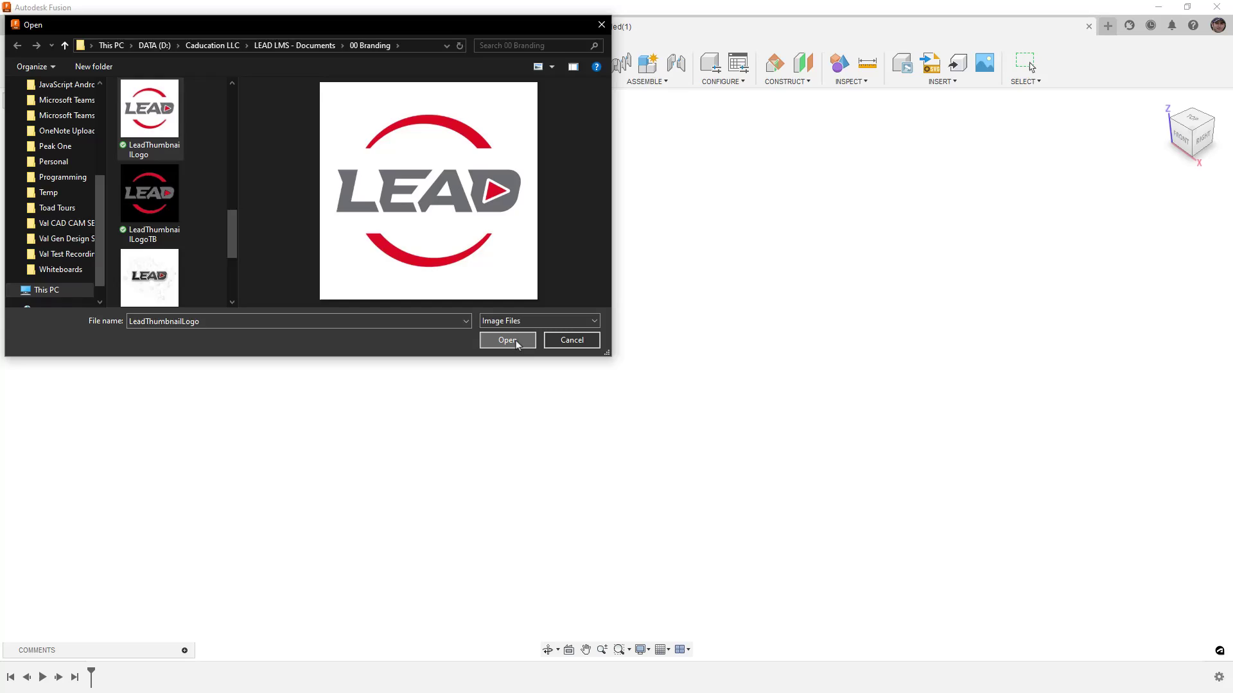
left_click(633, 352)
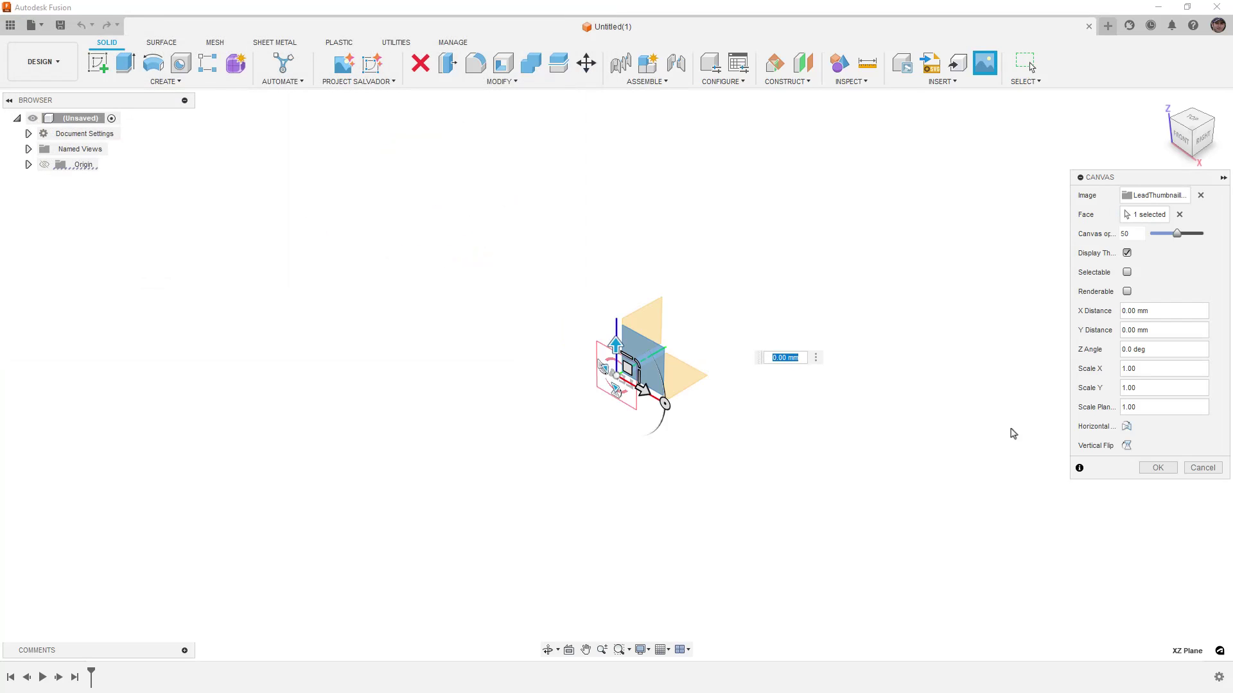
left_click_drag(636, 361, 1018, 241)
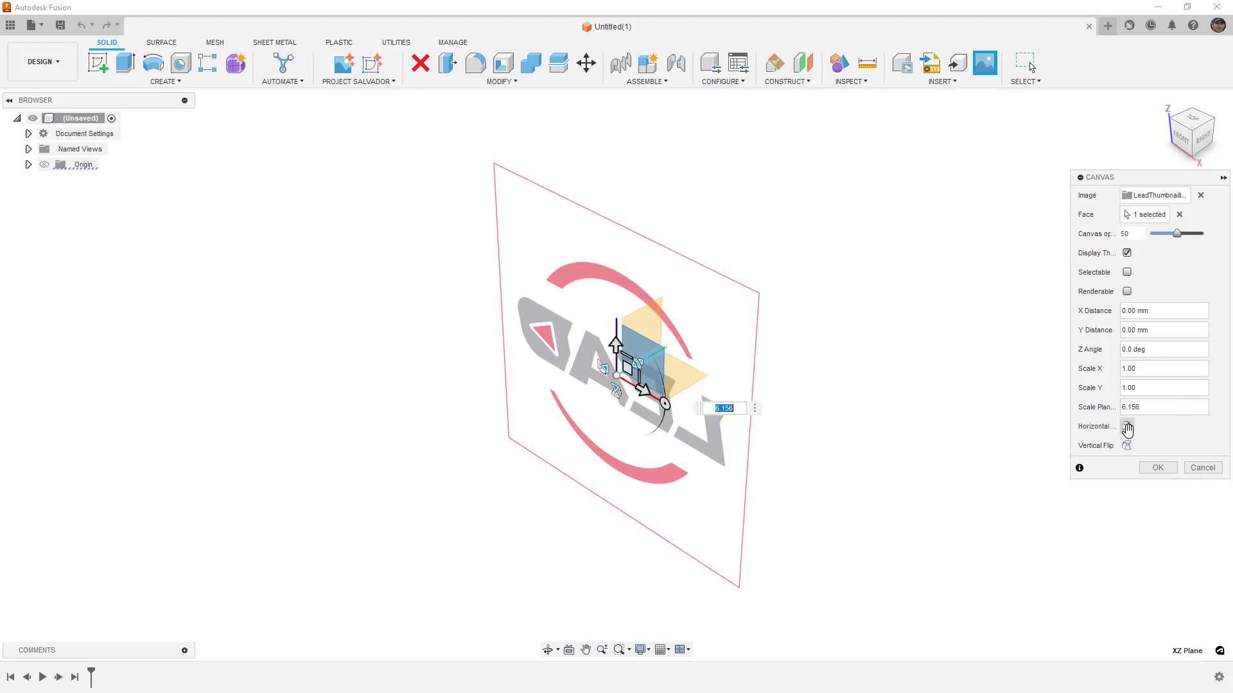
left_click(1126, 427)
left_click(1159, 467)
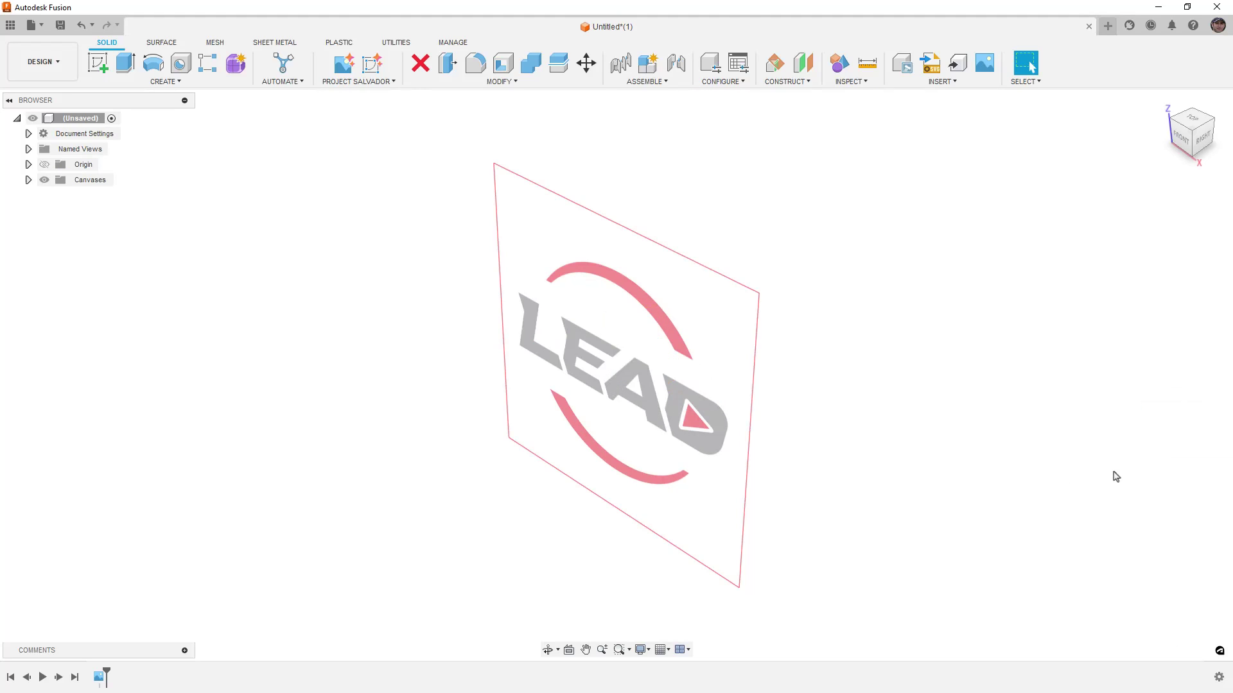
Generate a sketch from the LeadThumbnailLogo canvas and accept the traced LEAD outlines.
left_click(372, 64)
left_click(645, 308)
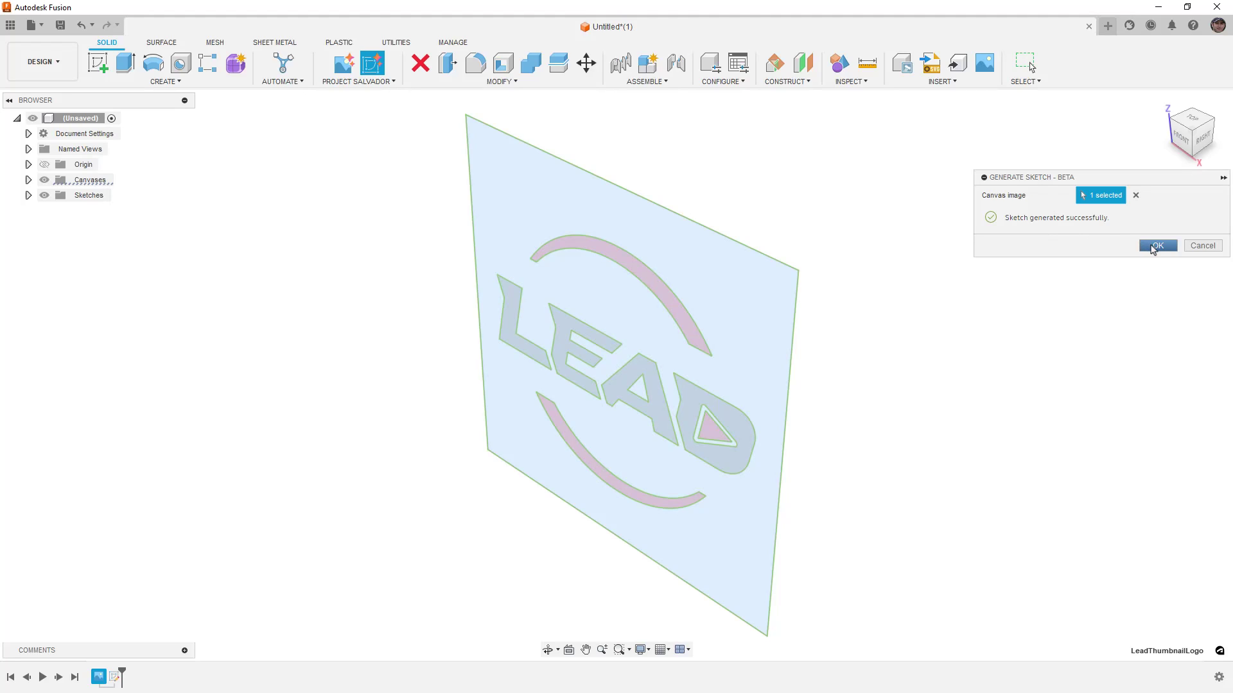
left_click(1156, 246)
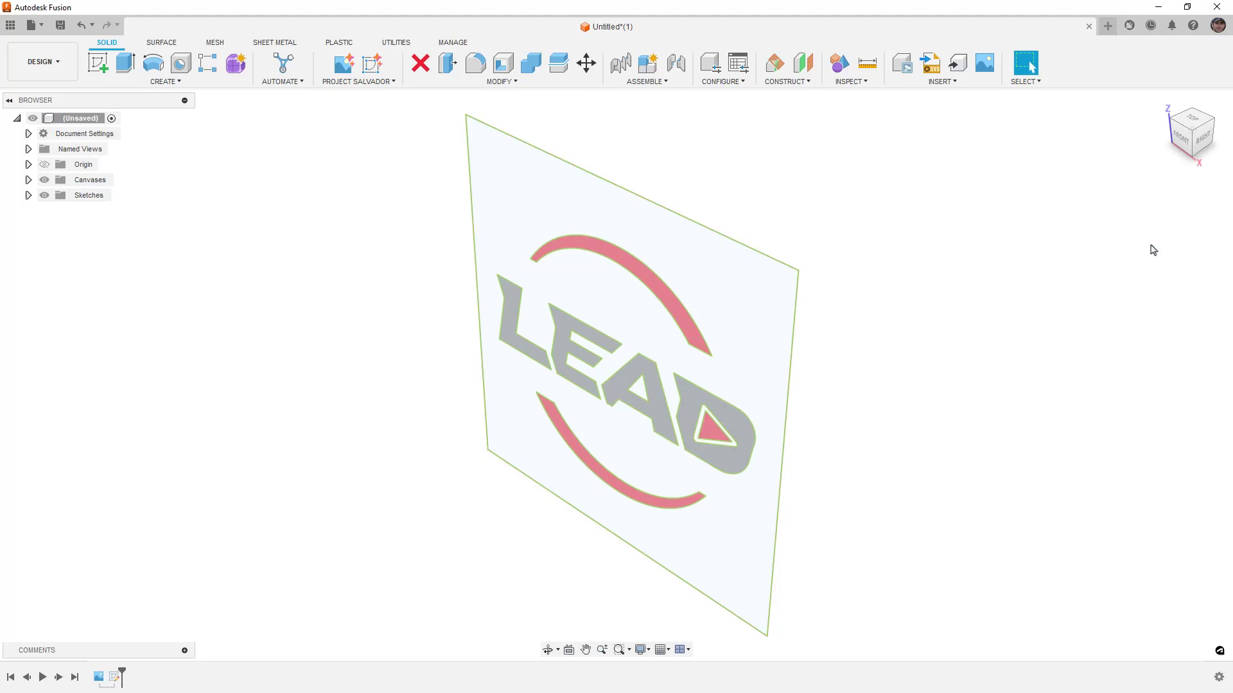
Hide the logo canvas and extrude all ten sketch profiles 5 mm into a slab.
left_click(29, 179)
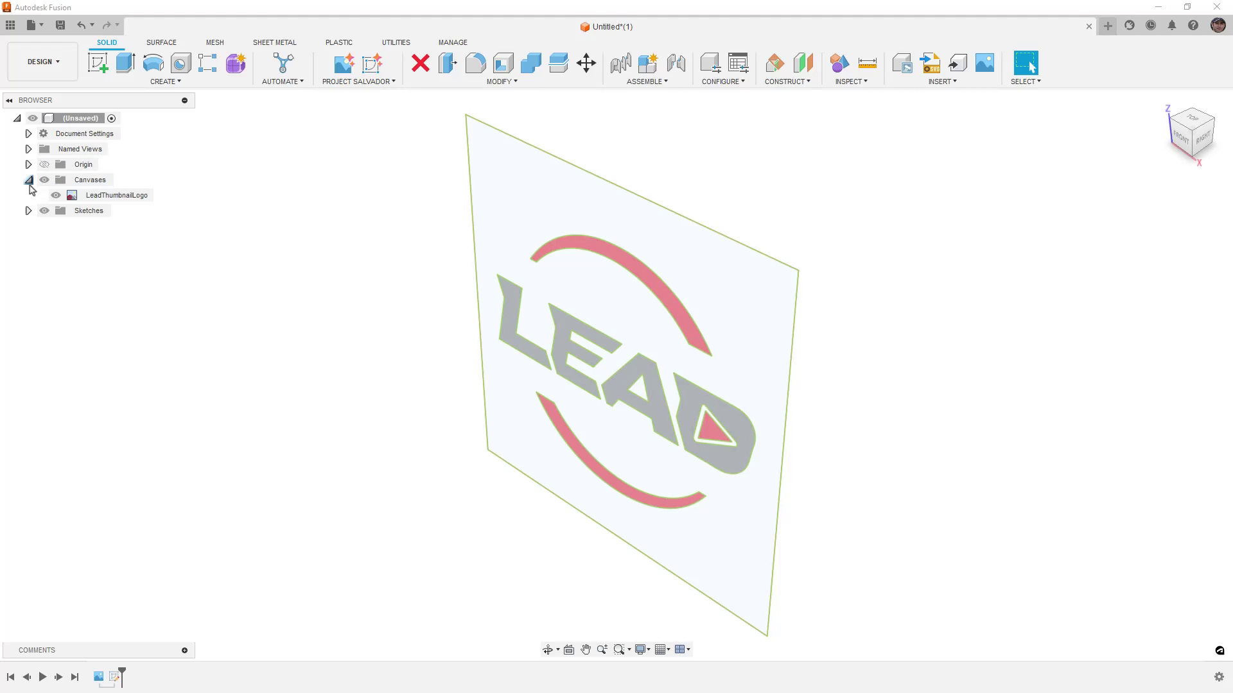
left_click(59, 199)
left_click(58, 197)
left_click(125, 62)
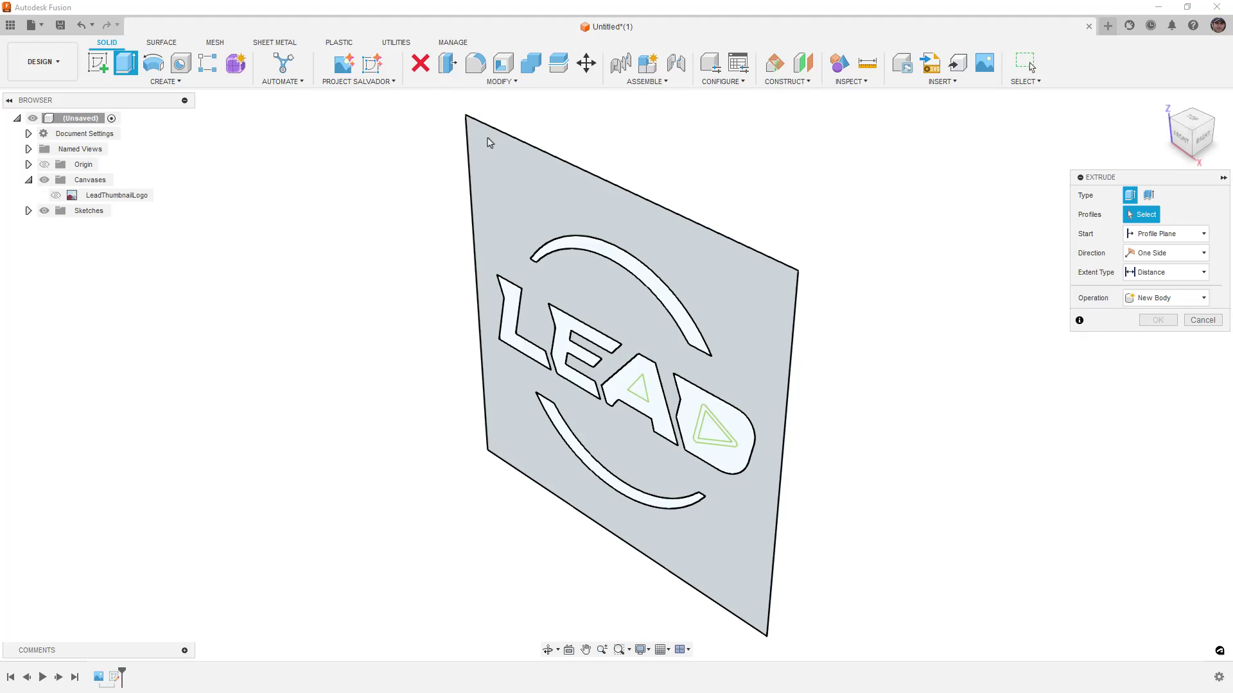
left_click_drag(397, 97, 929, 656)
left_click_drag(594, 347, 606, 339)
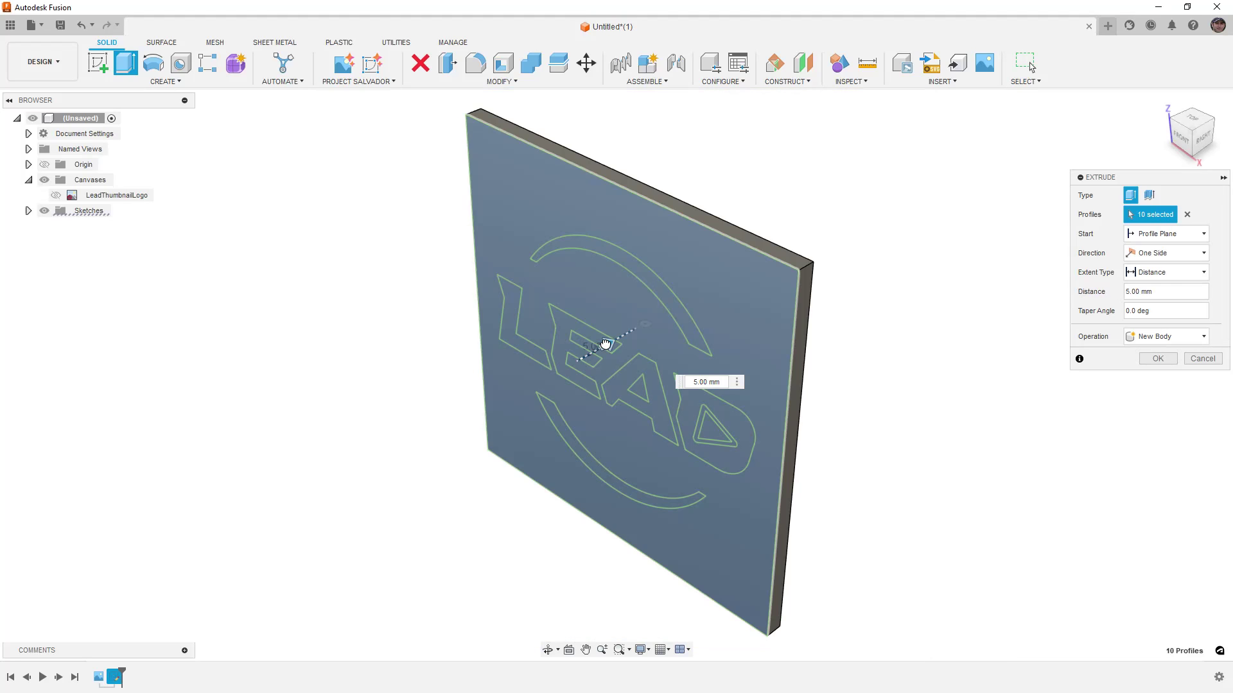
left_click(1158, 358)
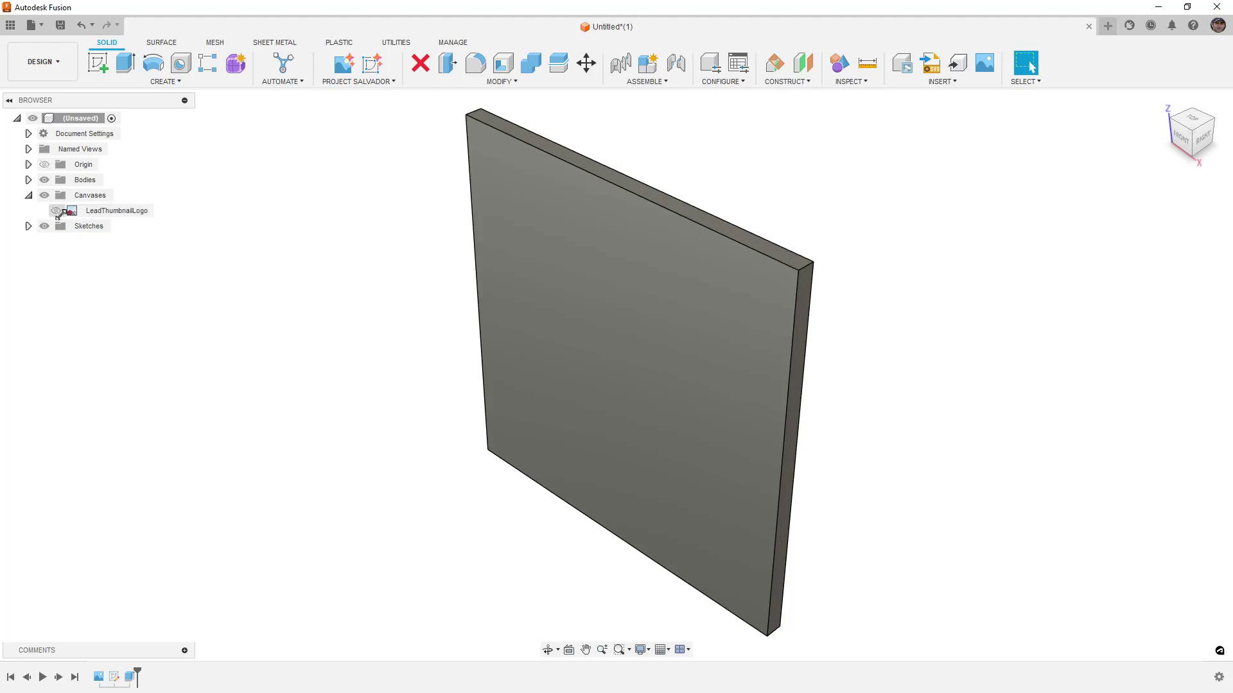
Extrude the LEAD letters, both arcs and the triangle -5 mm as Join, raising them.
left_click(28, 226)
left_click(56, 242)
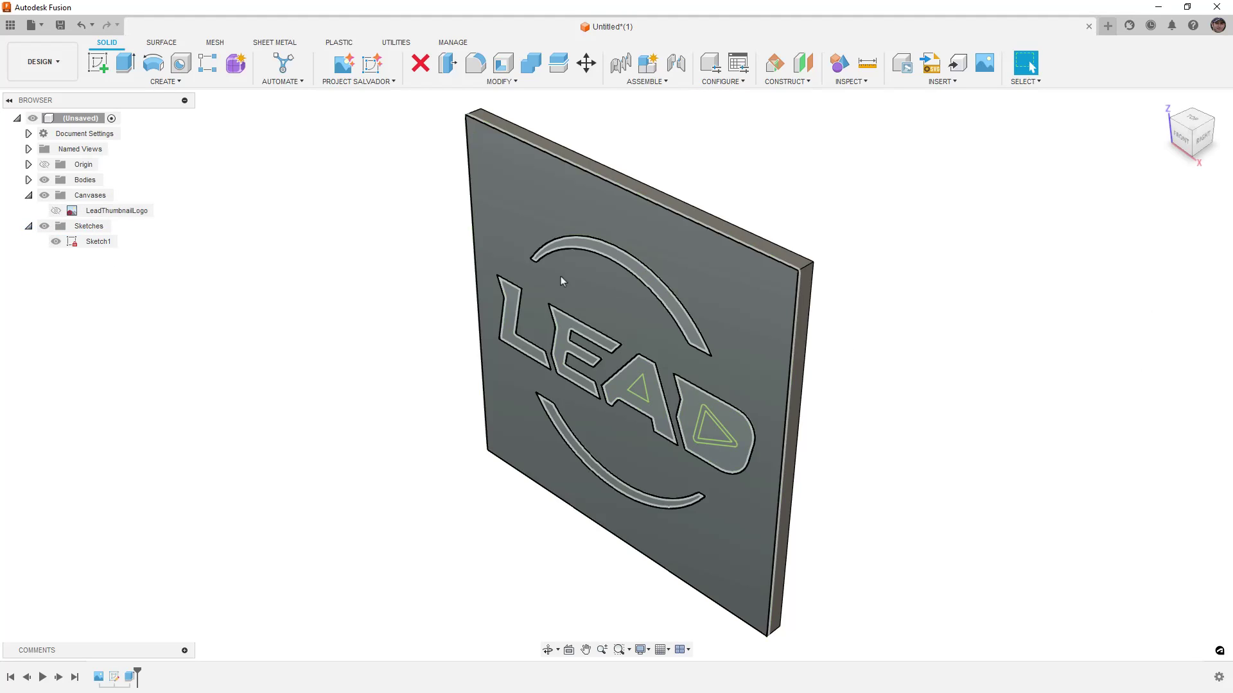
key("e")
left_click(624, 262)
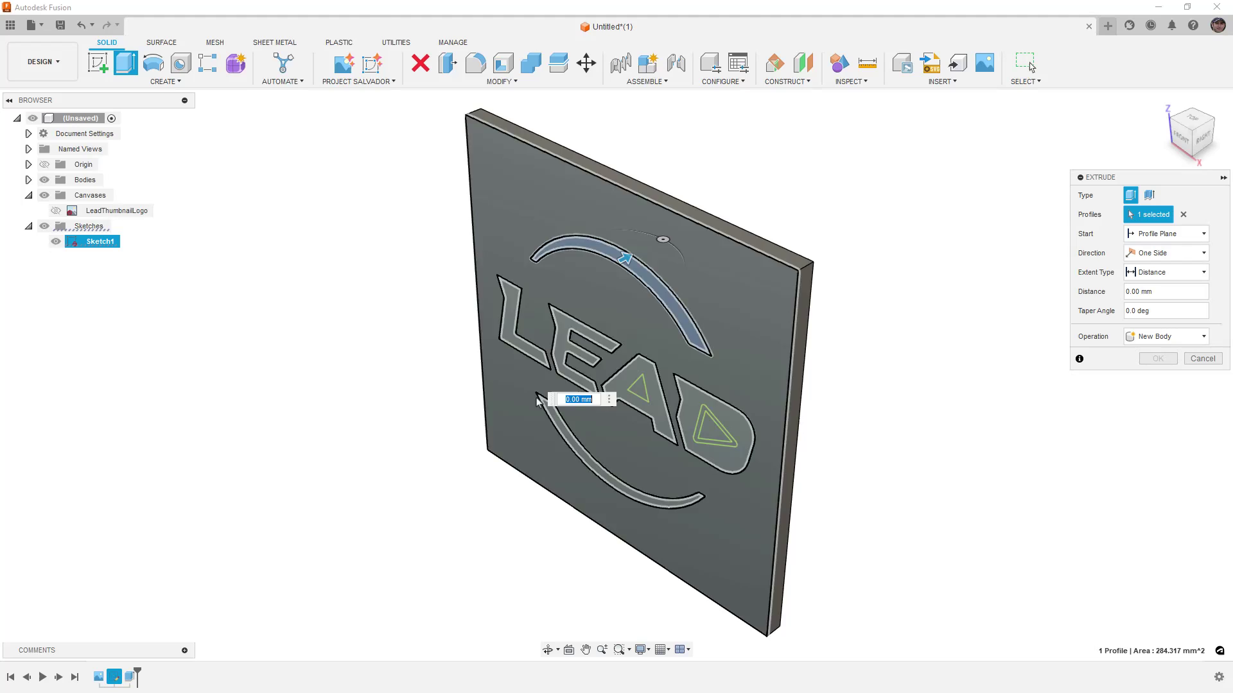
left_click(557, 427)
left_click(537, 359)
scroll(565, 314, "up", 2)
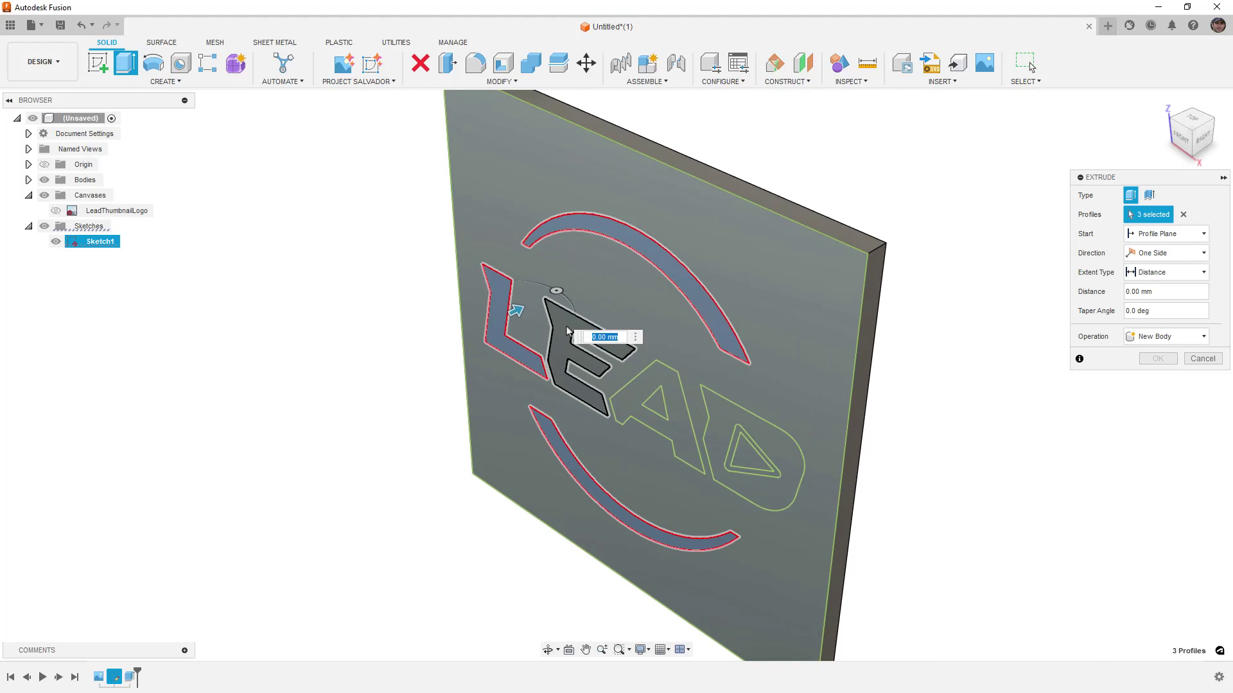
left_click(565, 314)
left_click(654, 383)
left_click(711, 437)
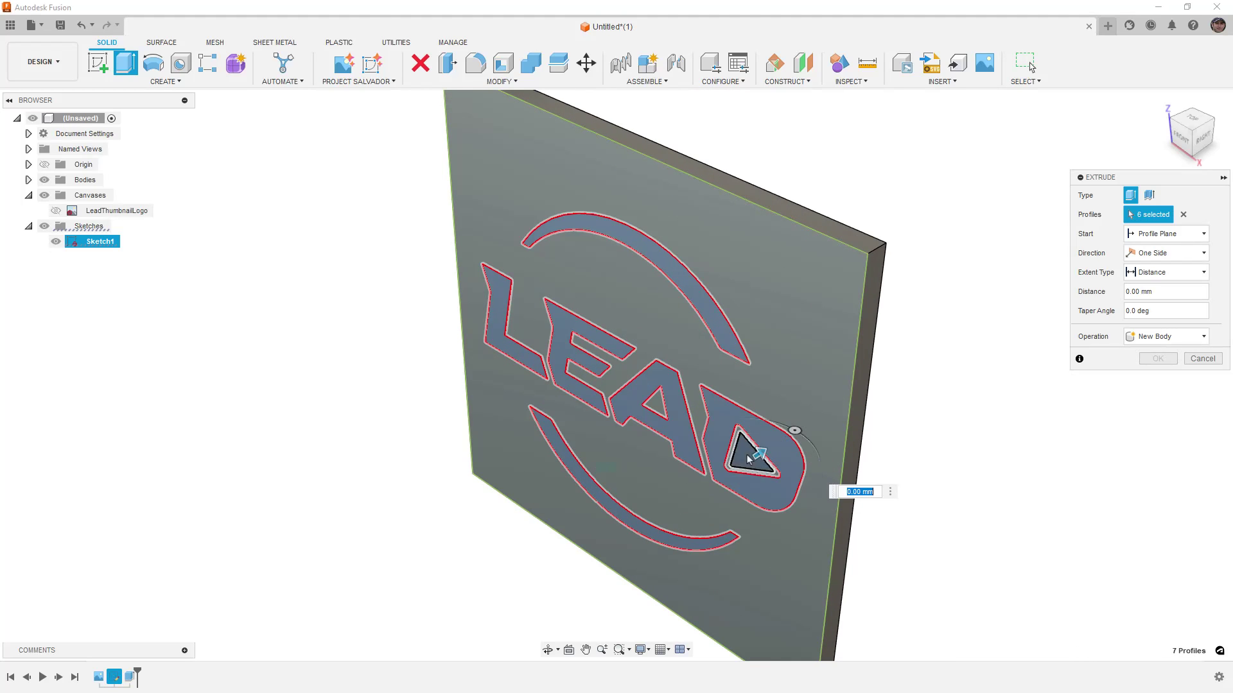
left_click(743, 450)
middle_click_drag(724, 482, 710, 454, "shift")
type("-5")
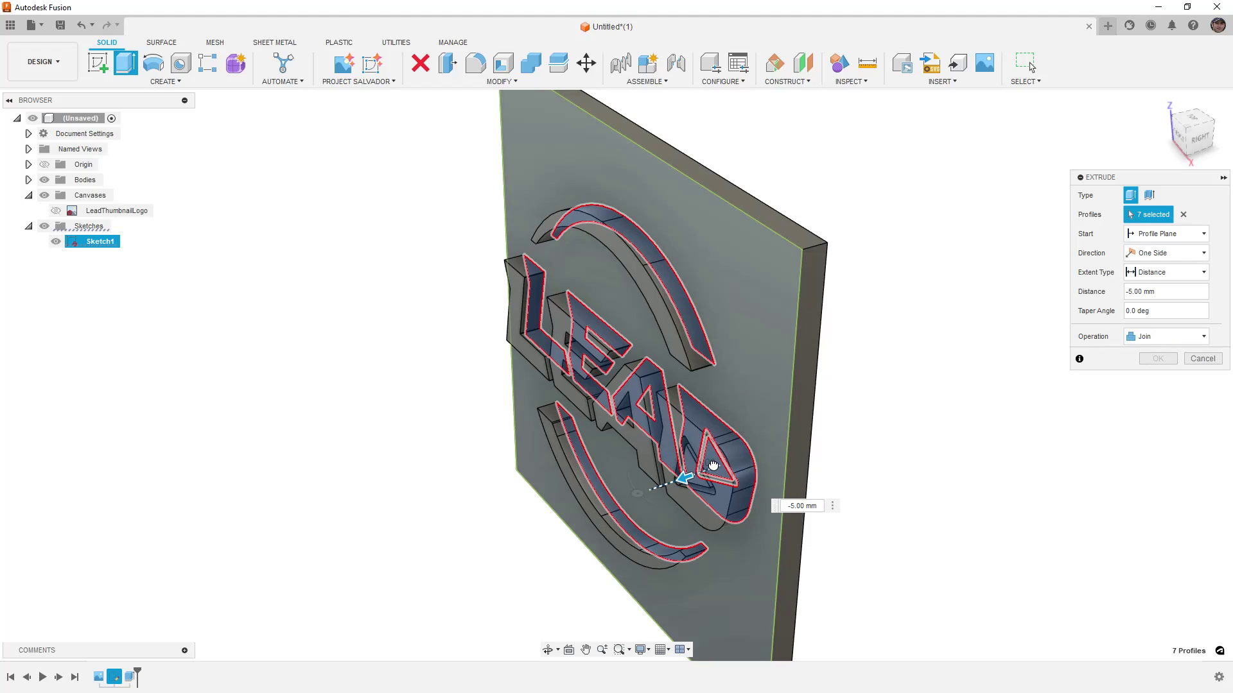
left_click(1157, 358)
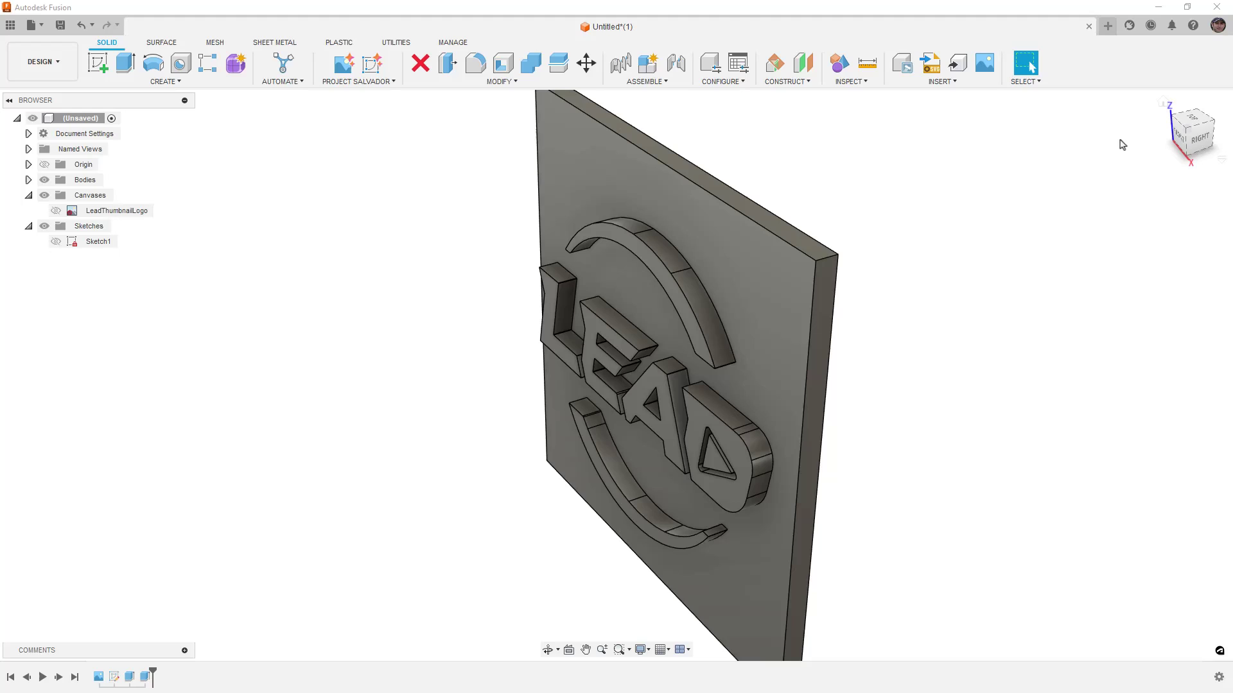
left_click(1180, 138)
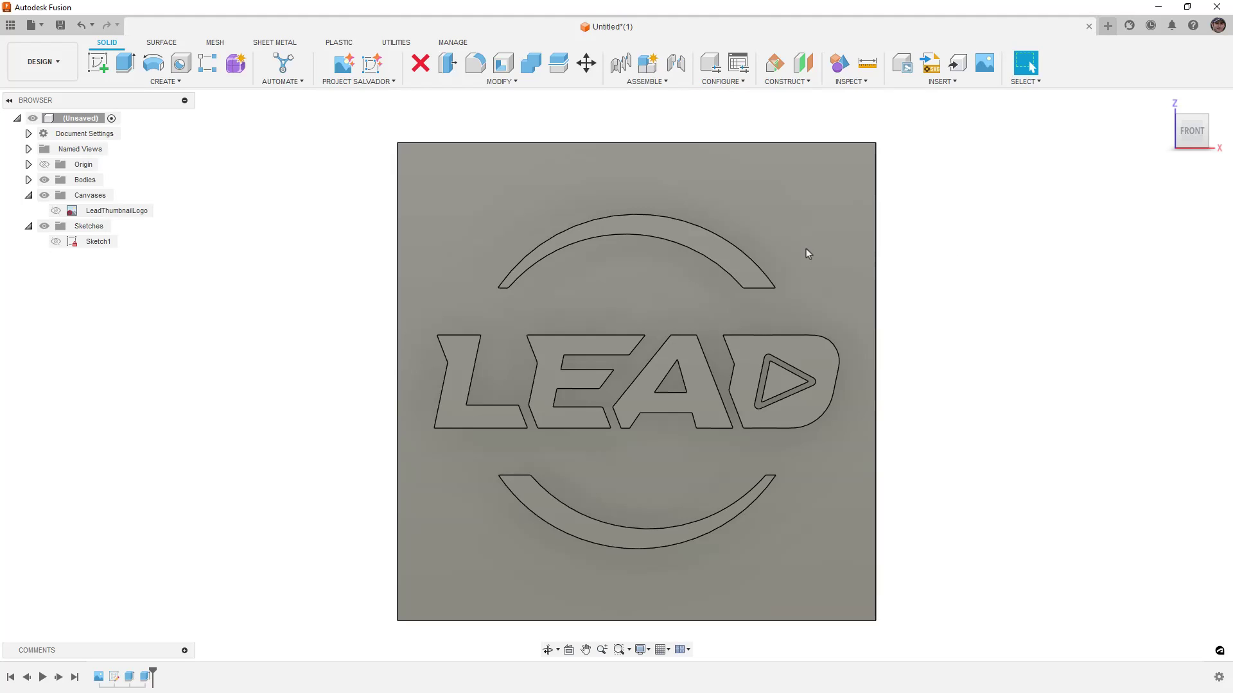
Hide Body1, the LEAD logo slab, from the Bodies folder.
left_click(30, 181)
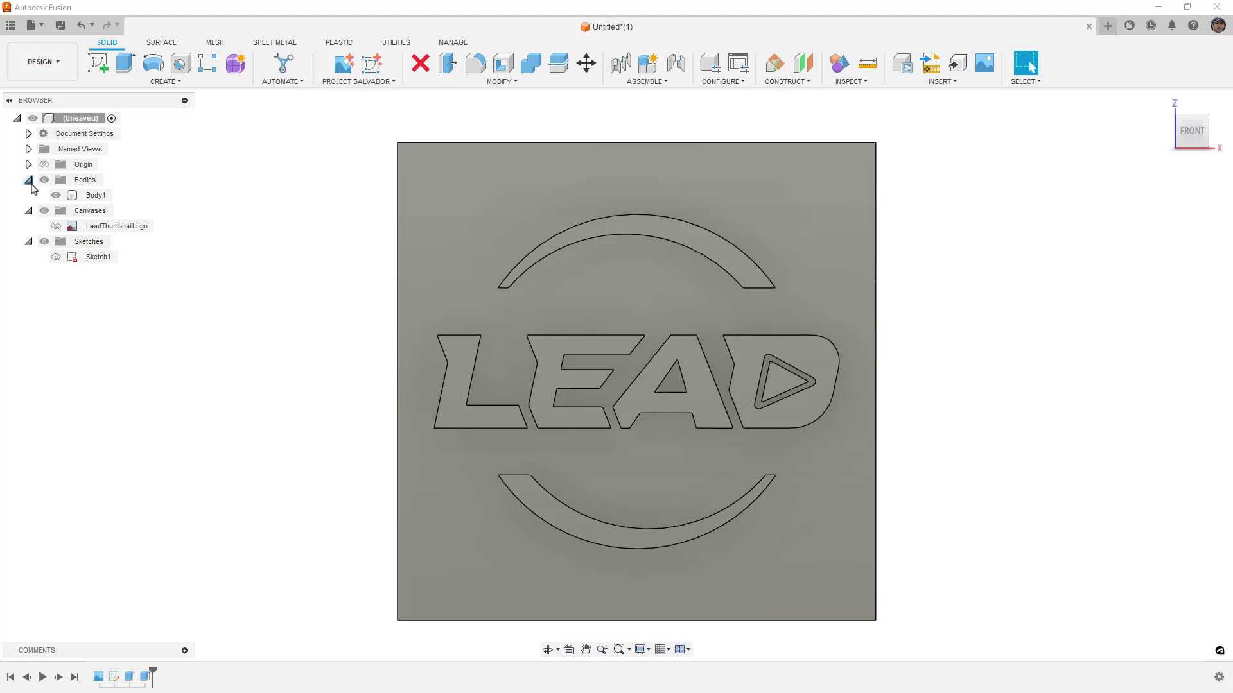
left_click(55, 195)
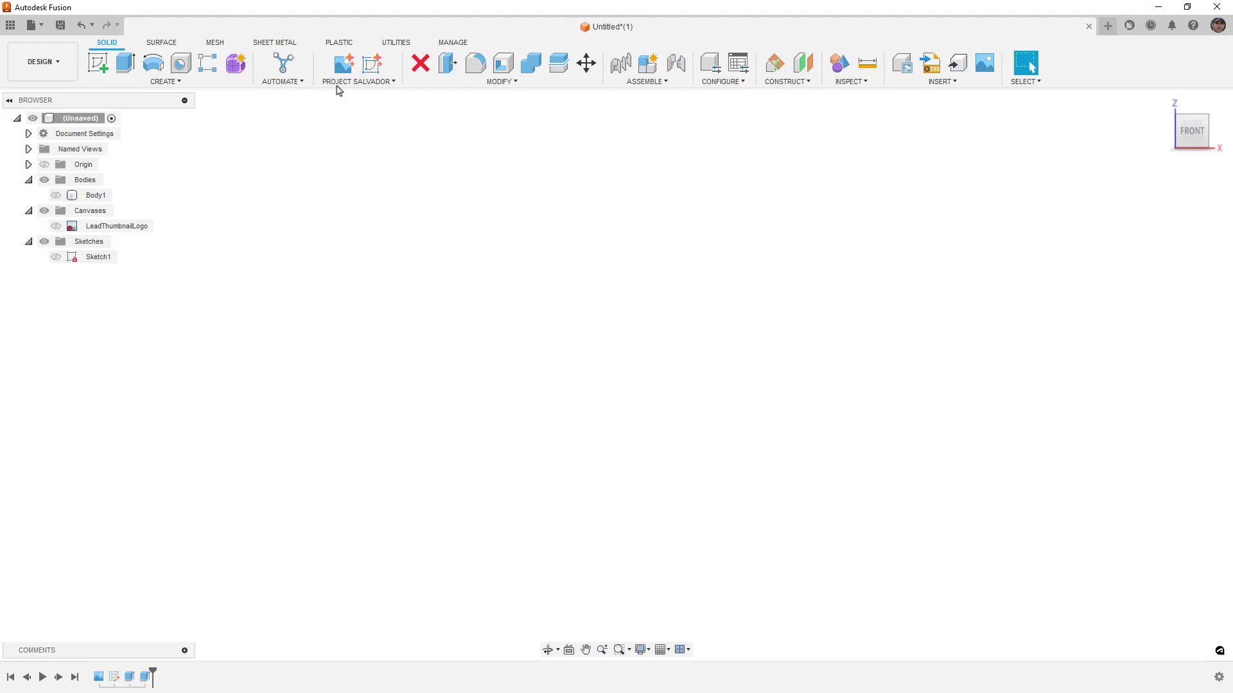
Open the Project Salvador text-to-image generator, keeping Text as the starting prompt.
left_click(344, 63)
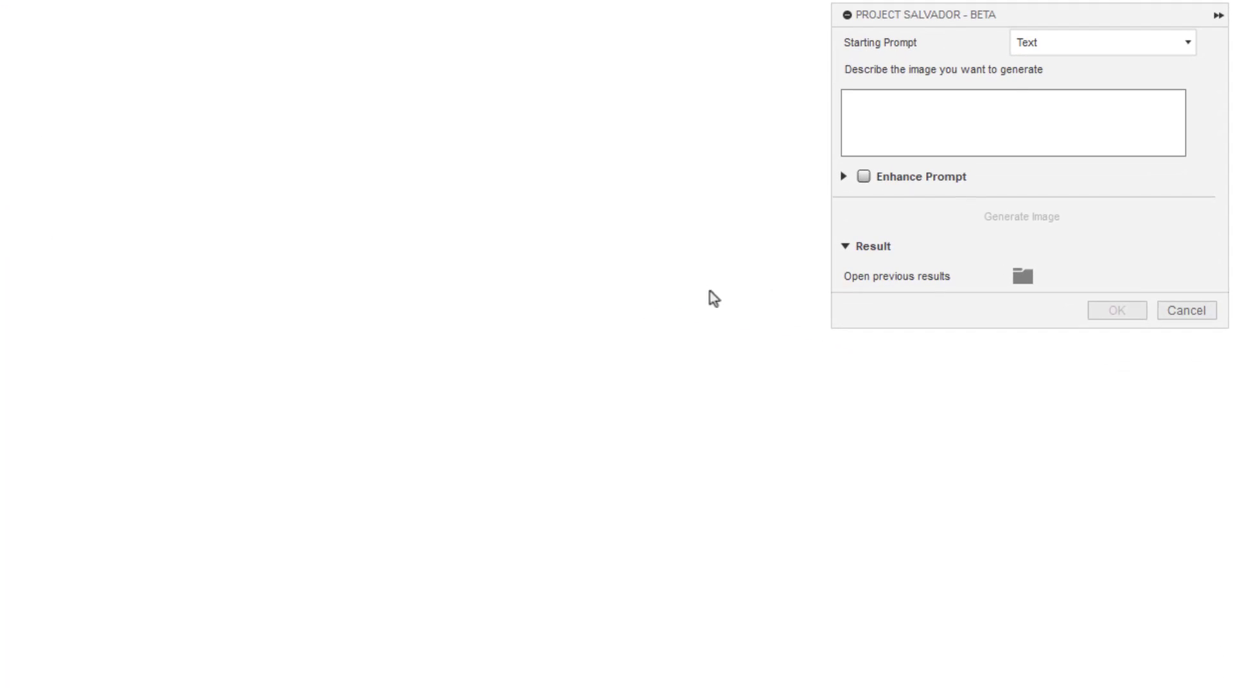
left_click(1182, 44)
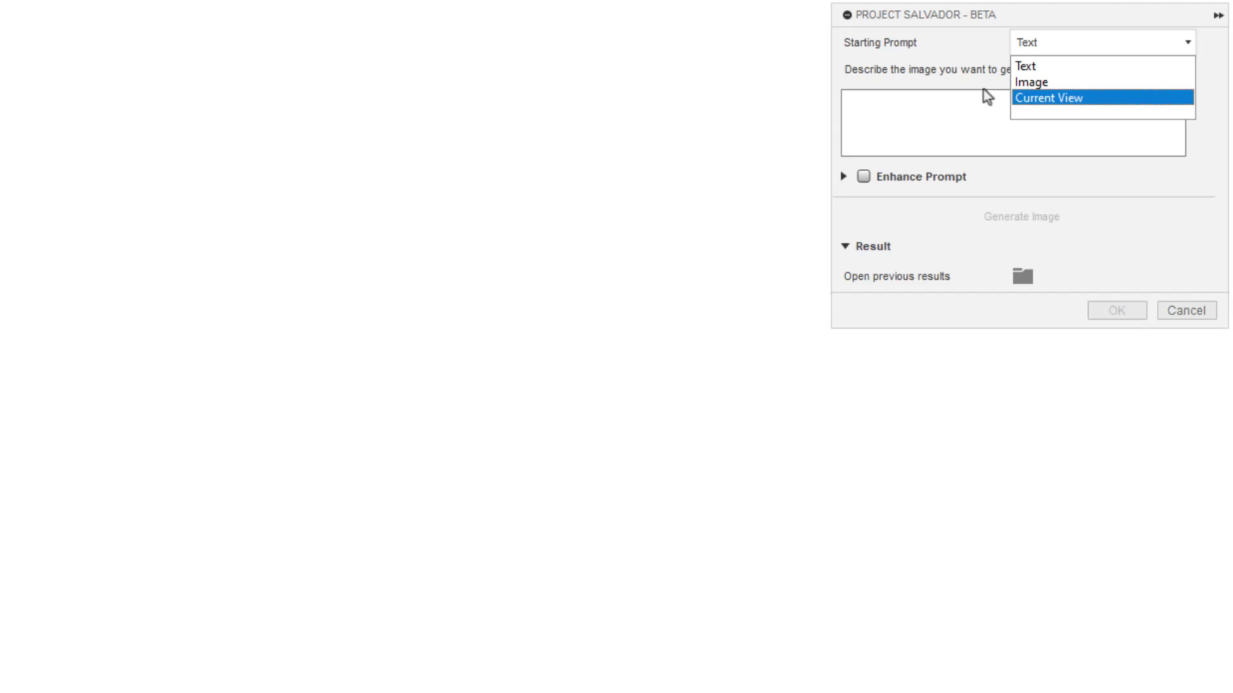
left_click(1035, 66)
left_click(940, 114)
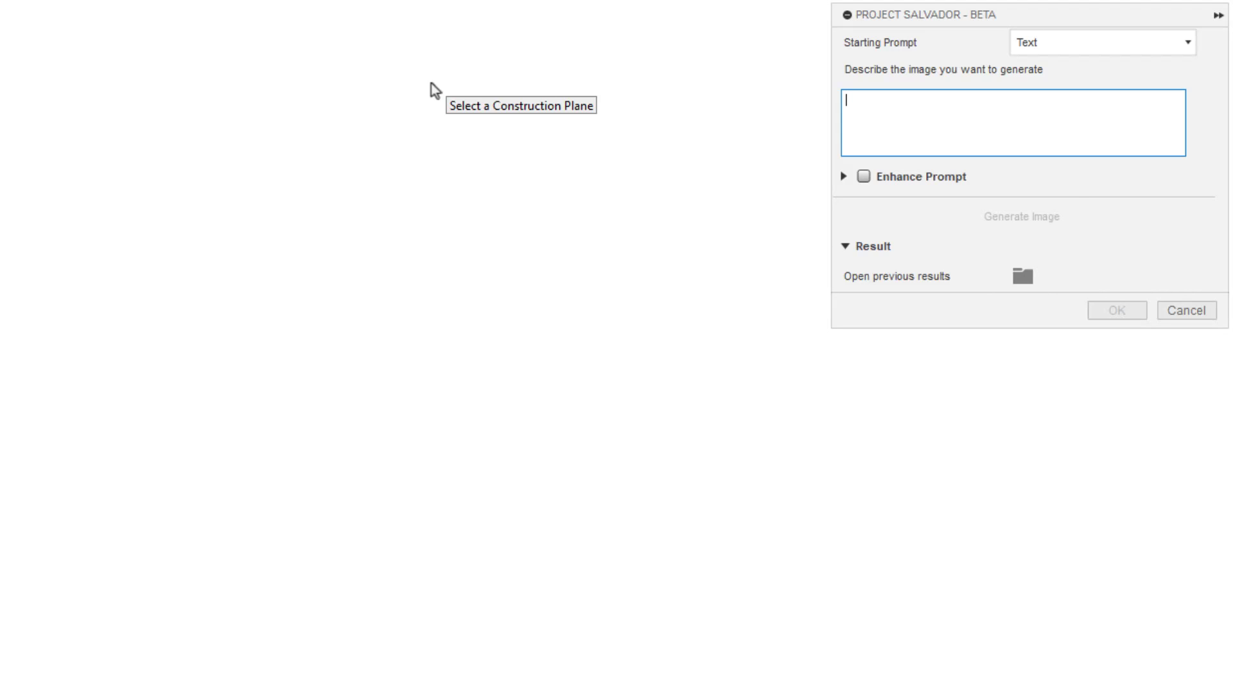
Generate an image from the prompt 'Side view of a concept sport car'.
type("Side view of a conc")
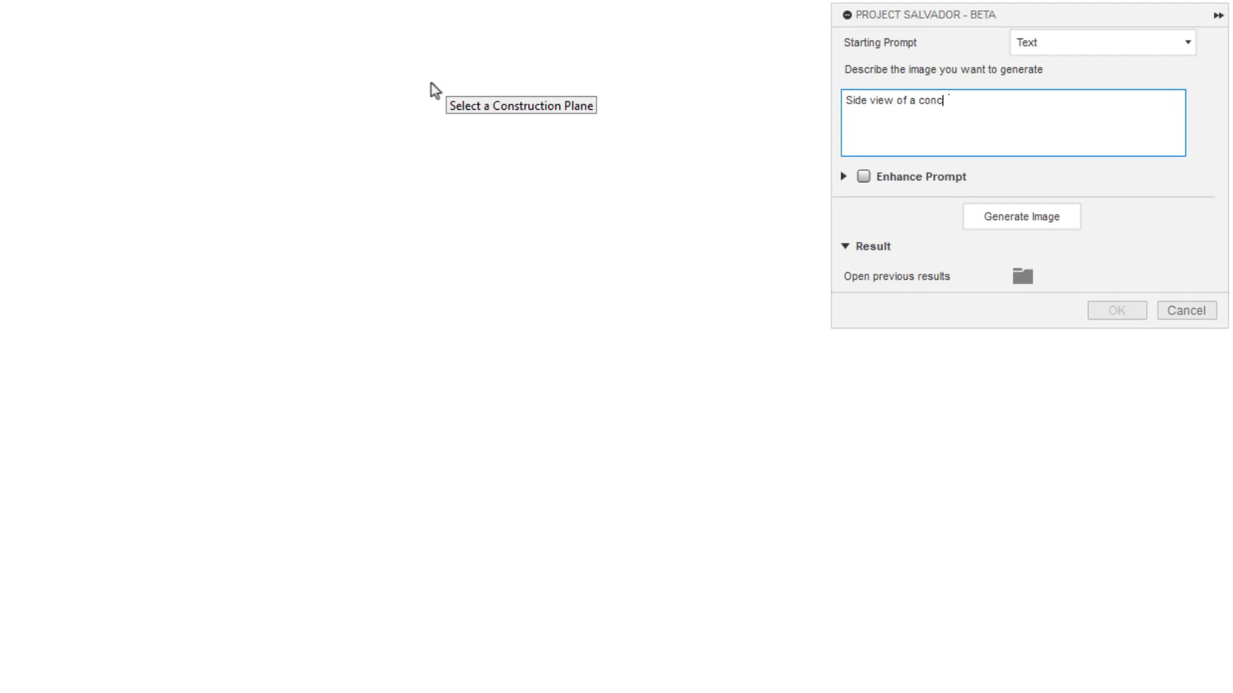
type("ept sport car")
left_click(997, 225)
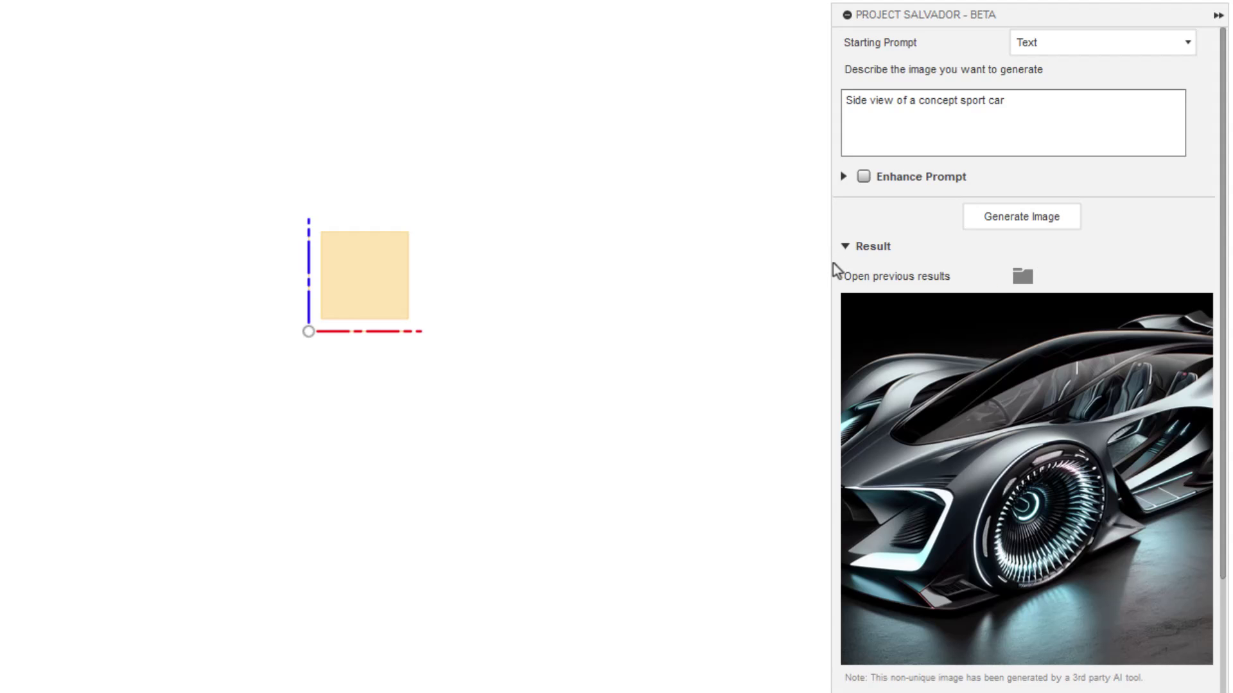
left_click_drag(833, 269, 553, 271)
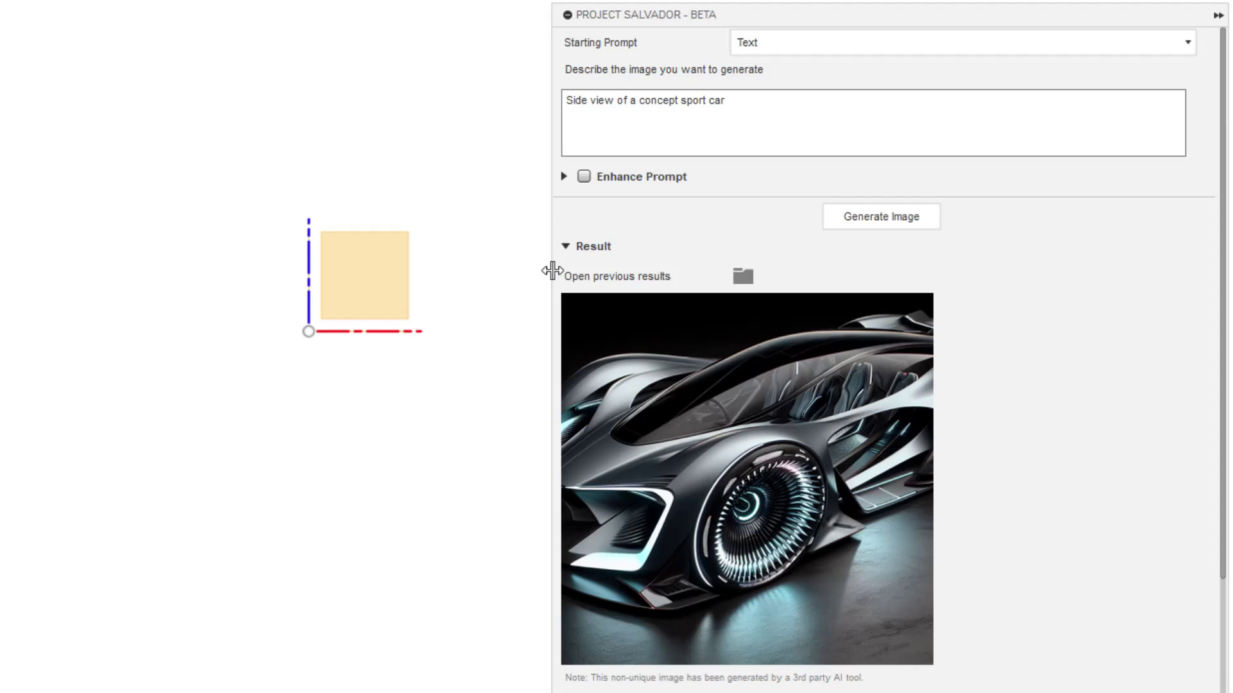
scroll(860, 385, "down", 2)
scroll(850, 459, "down", 1)
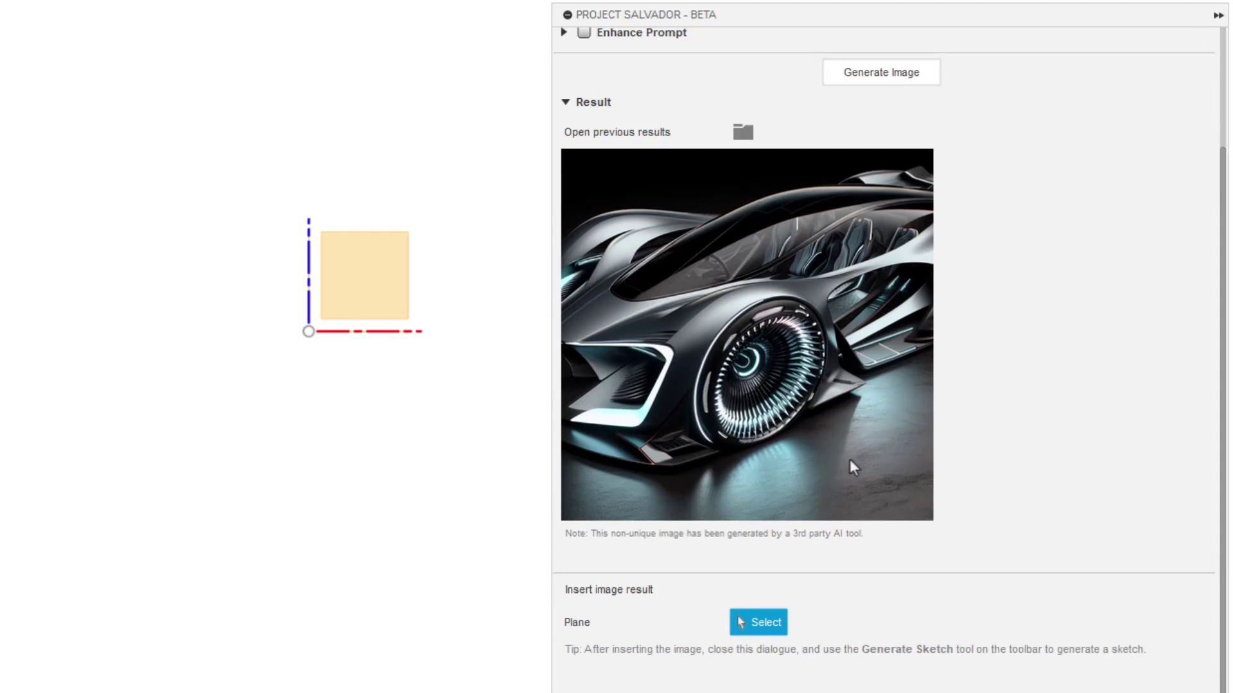
scroll(850, 459, "up", 3)
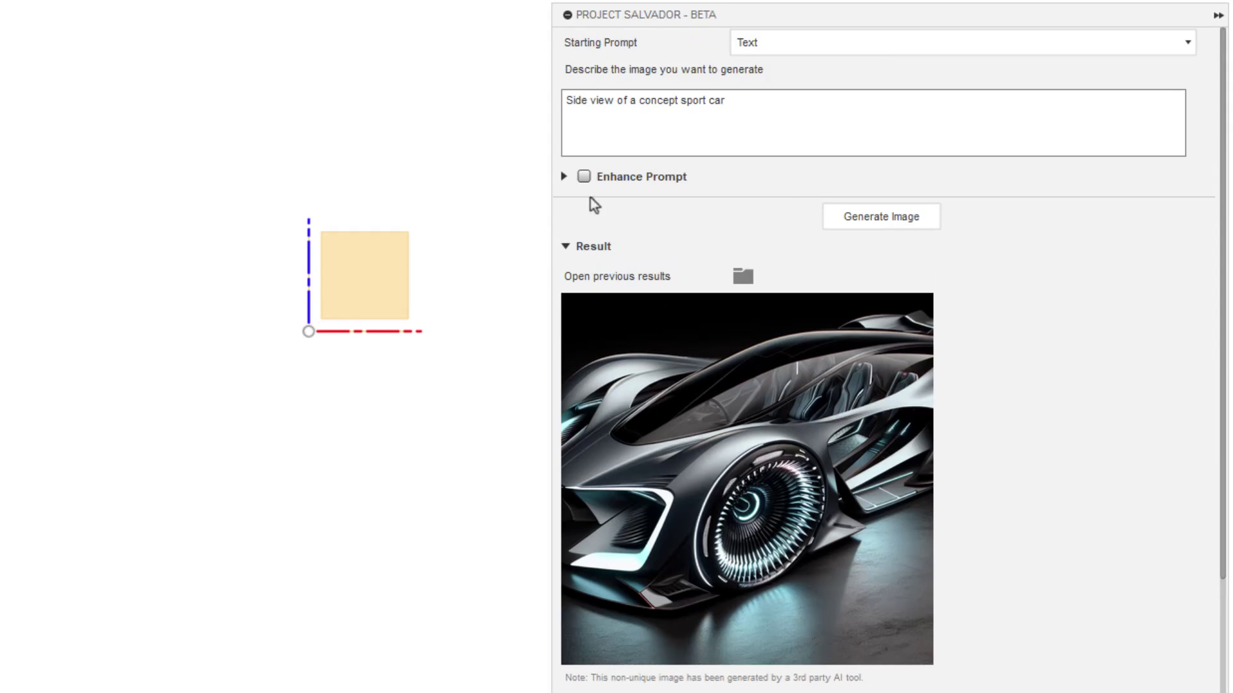
Enable Enhance Prompt and generate a new car image from the enhanced prompt.
left_click(583, 177)
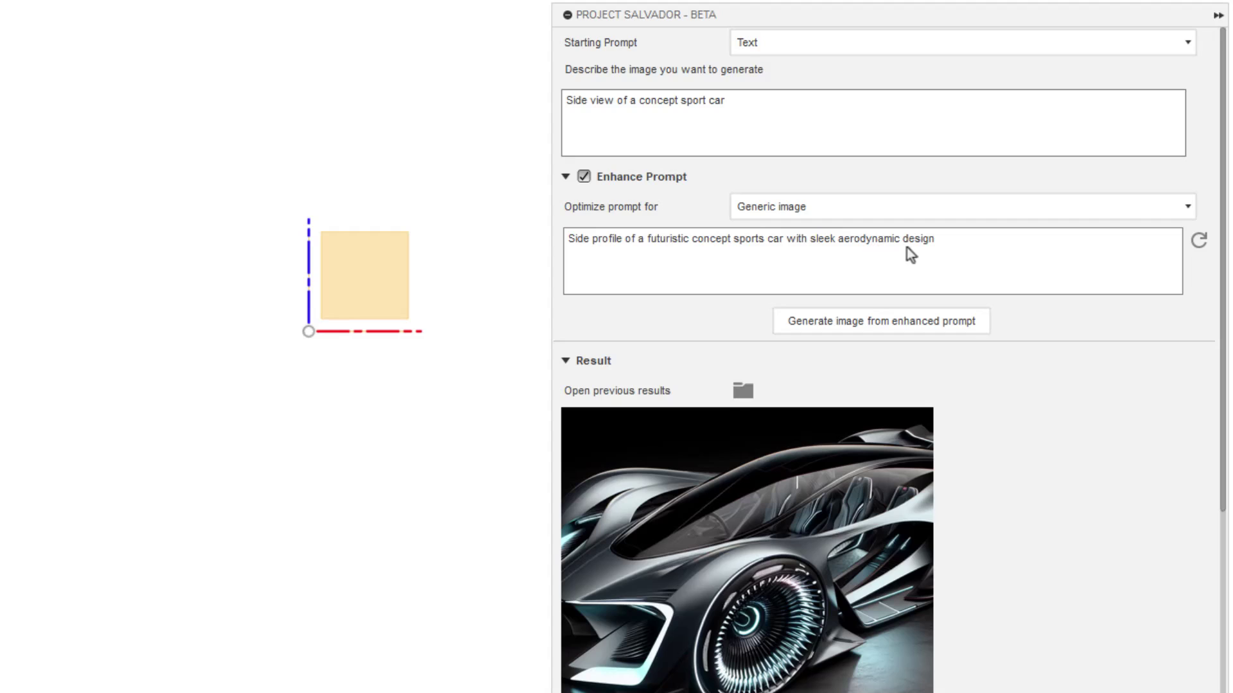
left_click(908, 322)
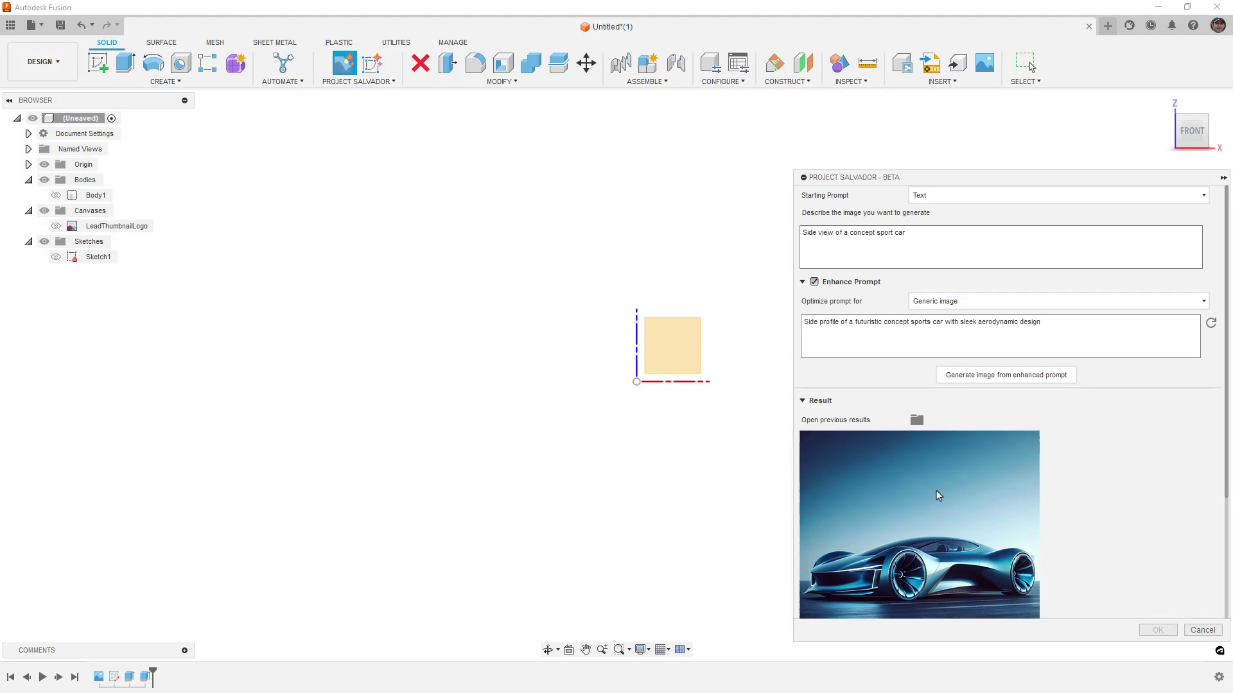
Insert the blue concept car image as a canvas on the XZ plane, rotated -90°.
scroll(901, 504, "down", 3)
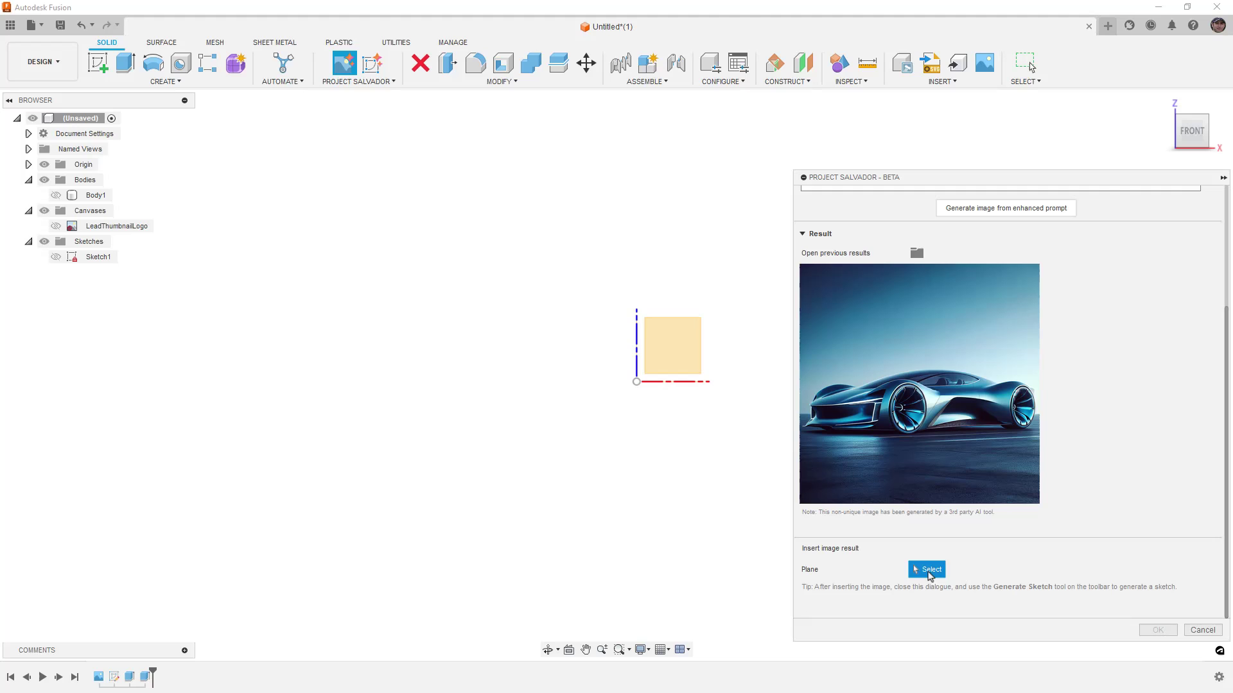
left_click(649, 348)
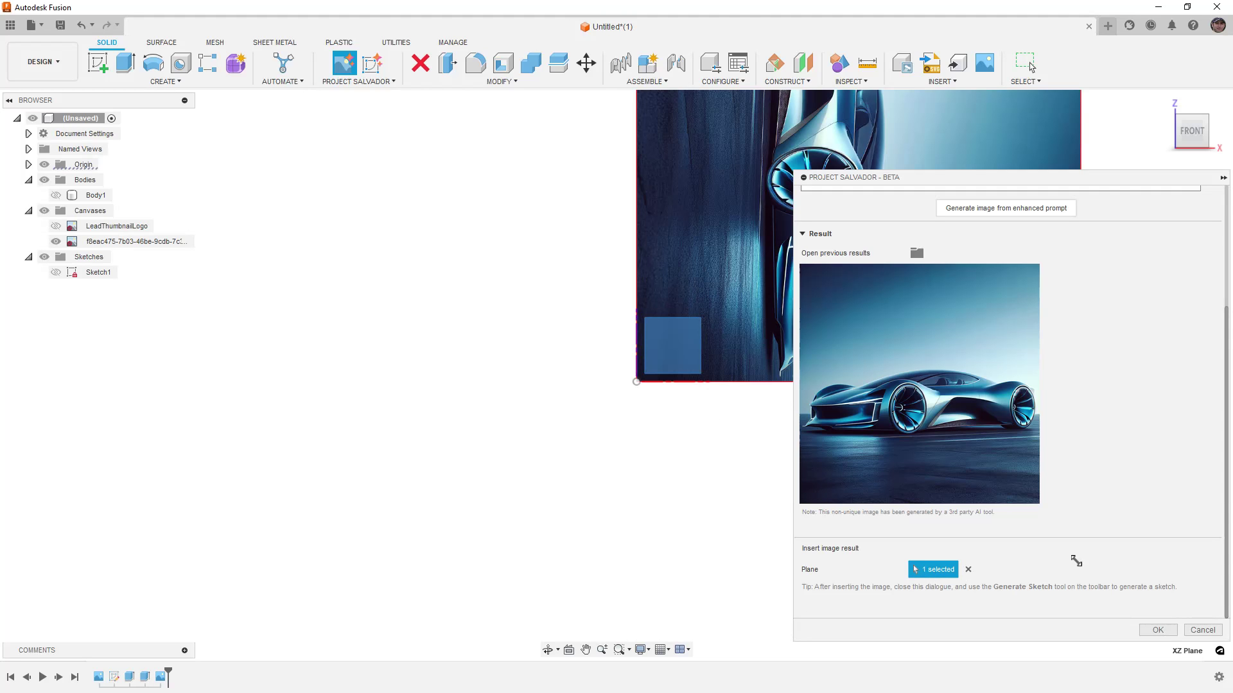
left_click(1159, 630)
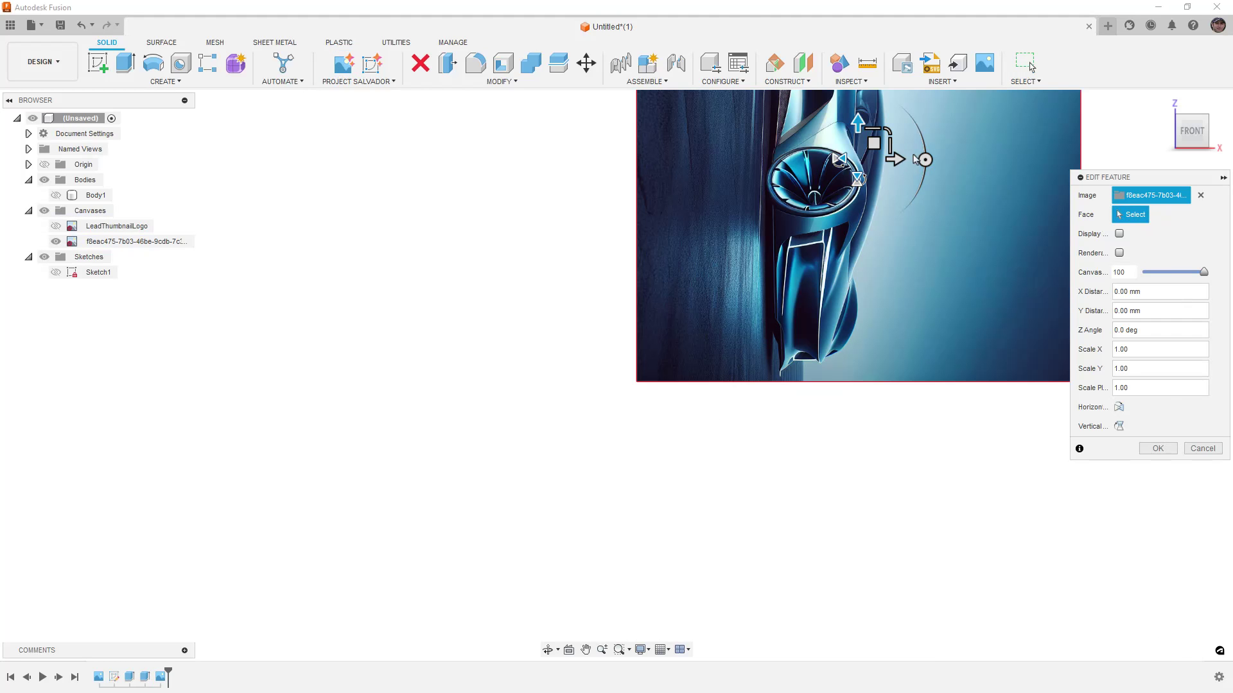
left_click_drag(925, 158, 858, 96)
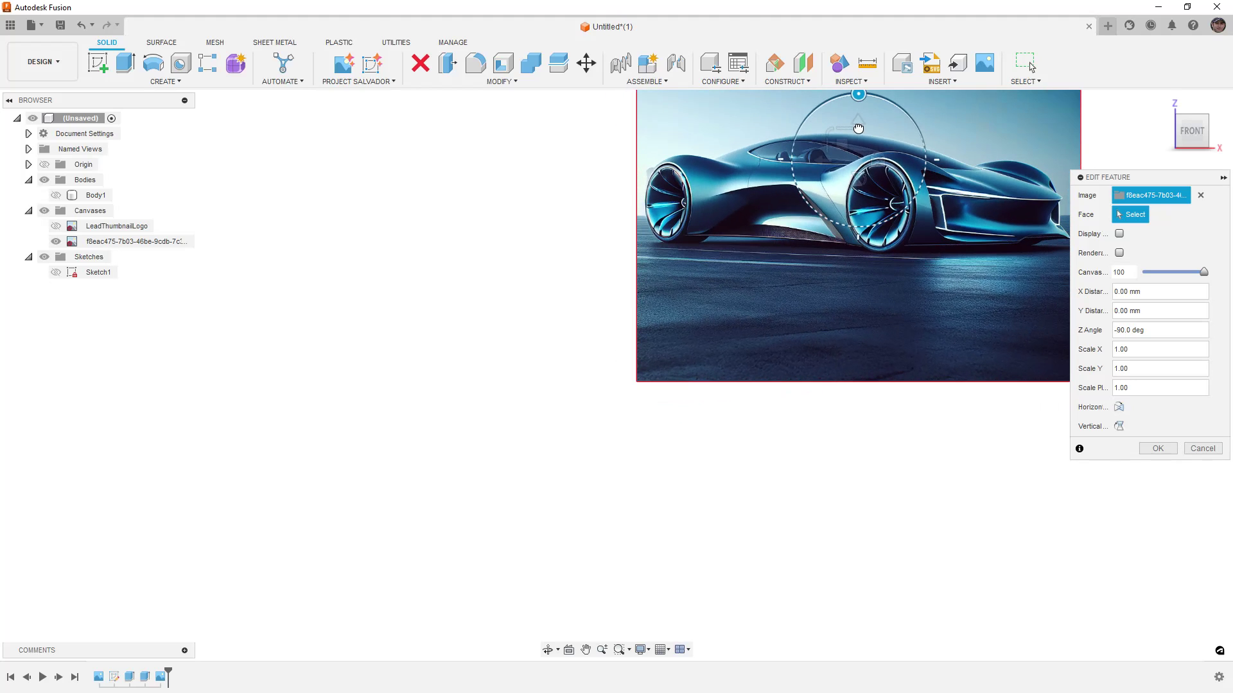
left_click(1159, 448)
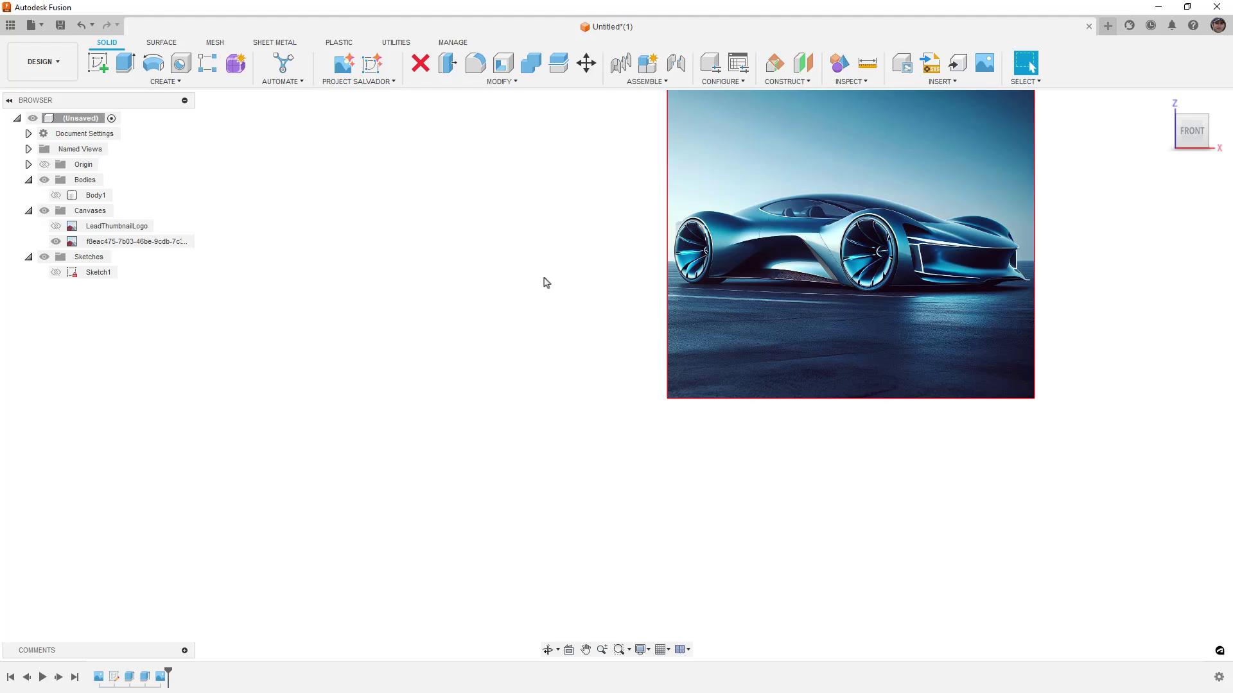
Generate an image from the prompt 'Create a future concept of a 1994 mazda rx7'.
left_click(343, 63)
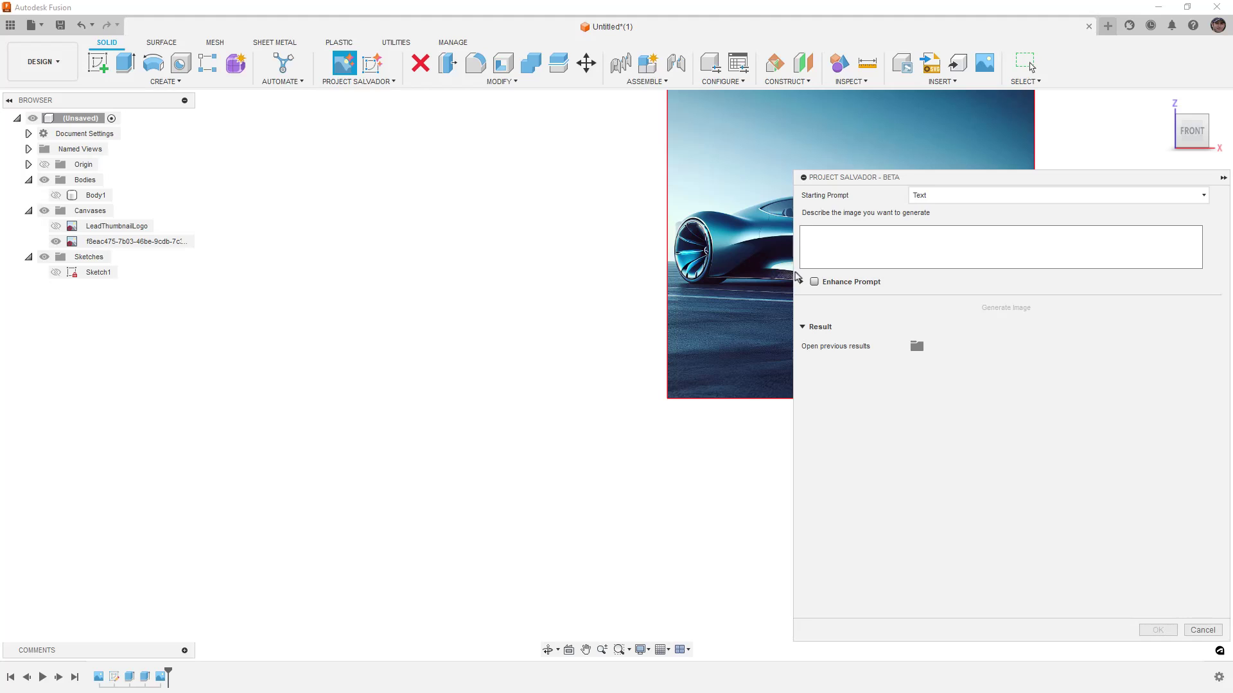
left_click_drag(796, 276, 978, 283)
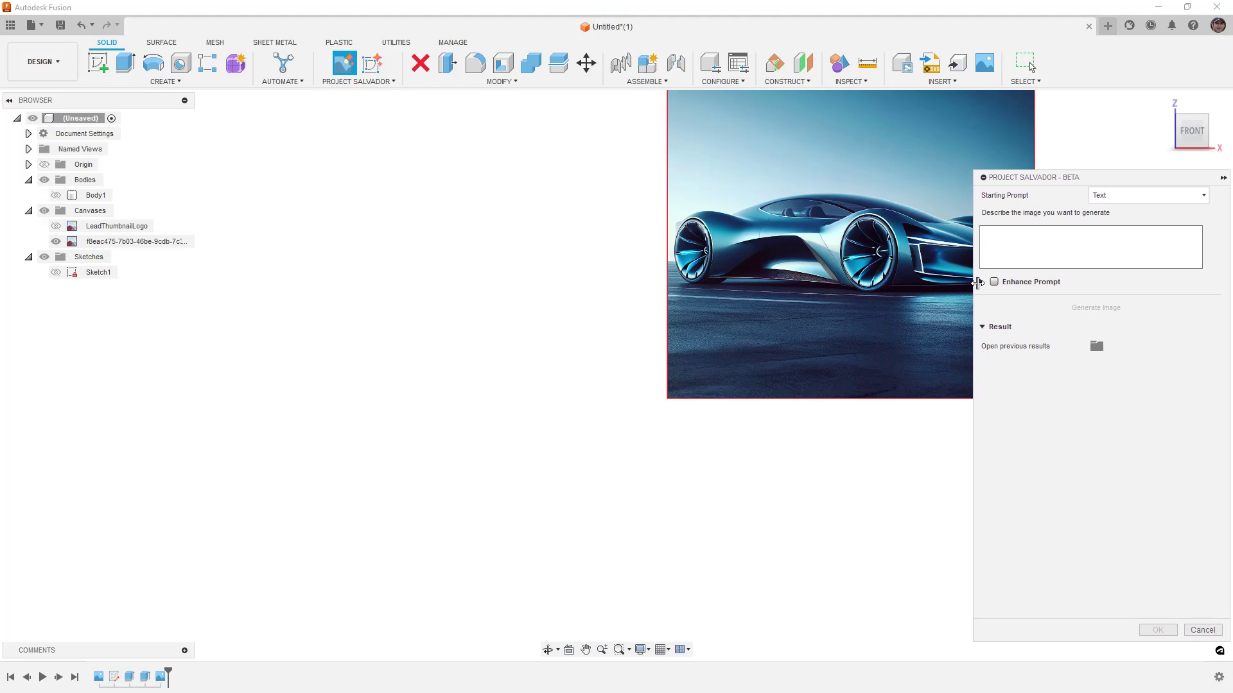
left_click(1114, 239)
type("Create a f")
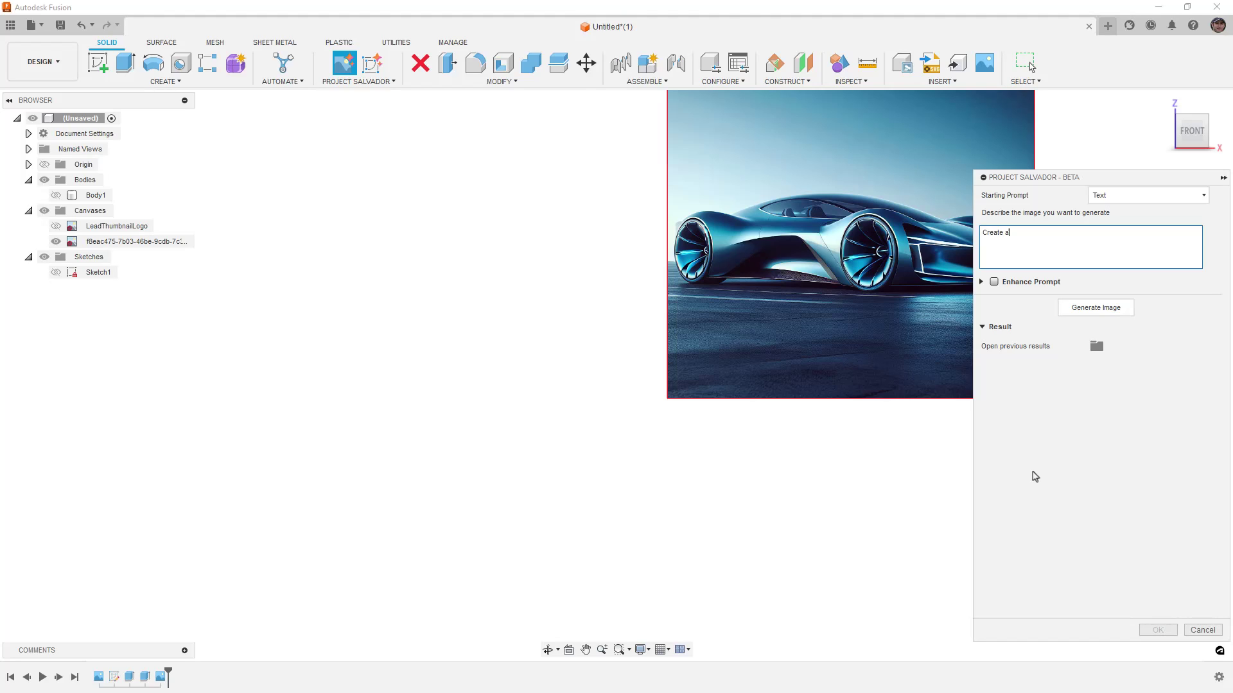
type("uture concept of a 1994 mazda rx7")
left_click(1110, 308)
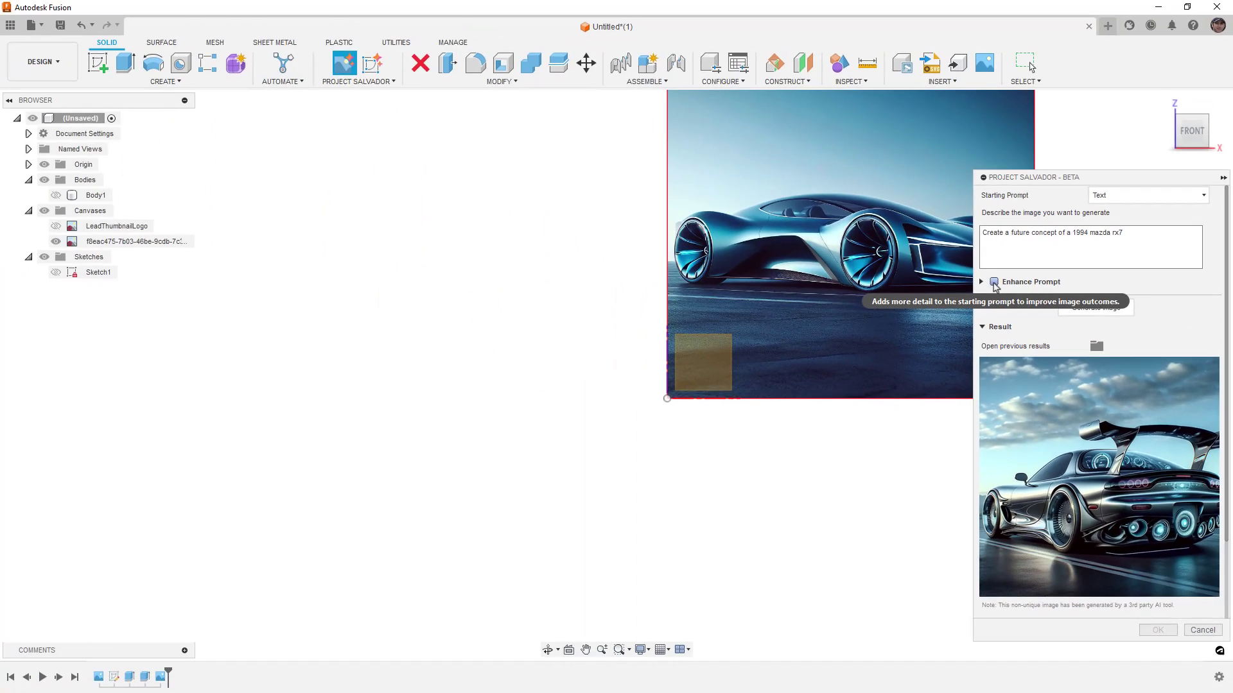
Turn on Enhance Prompt and generate an annotated eco-friendly sports car image from the Mazda RX7 prompt.
left_click(994, 283)
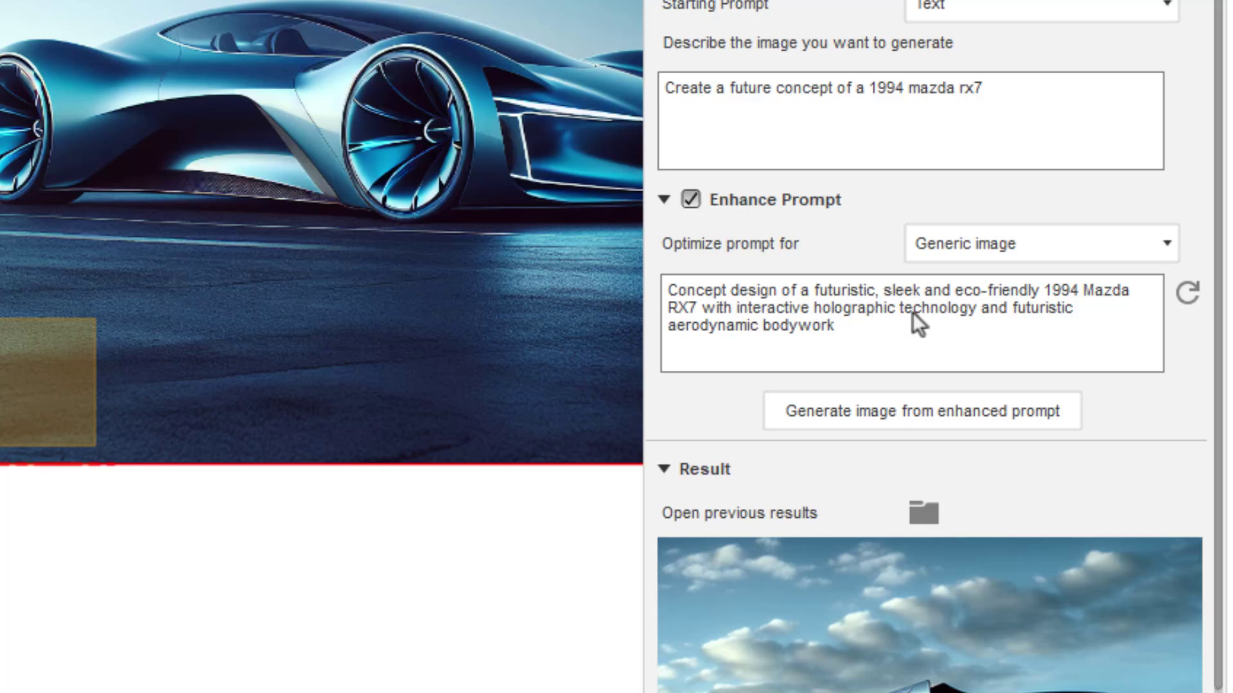
left_click(993, 316)
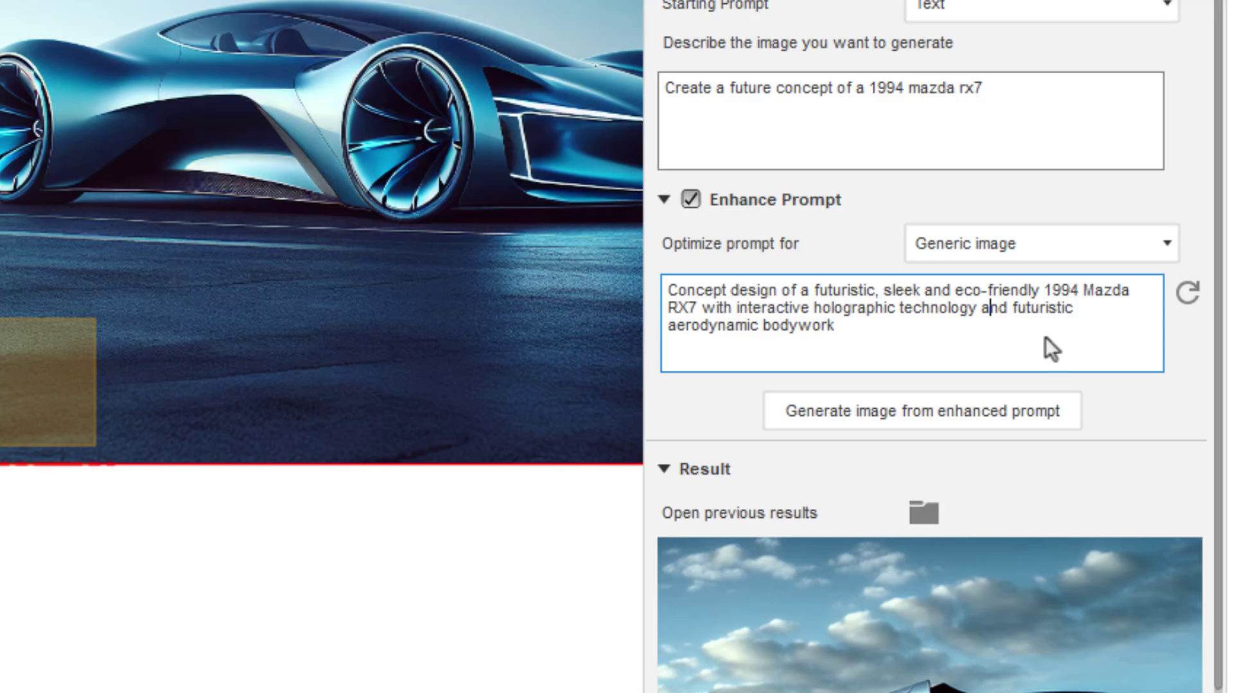
left_click(988, 418)
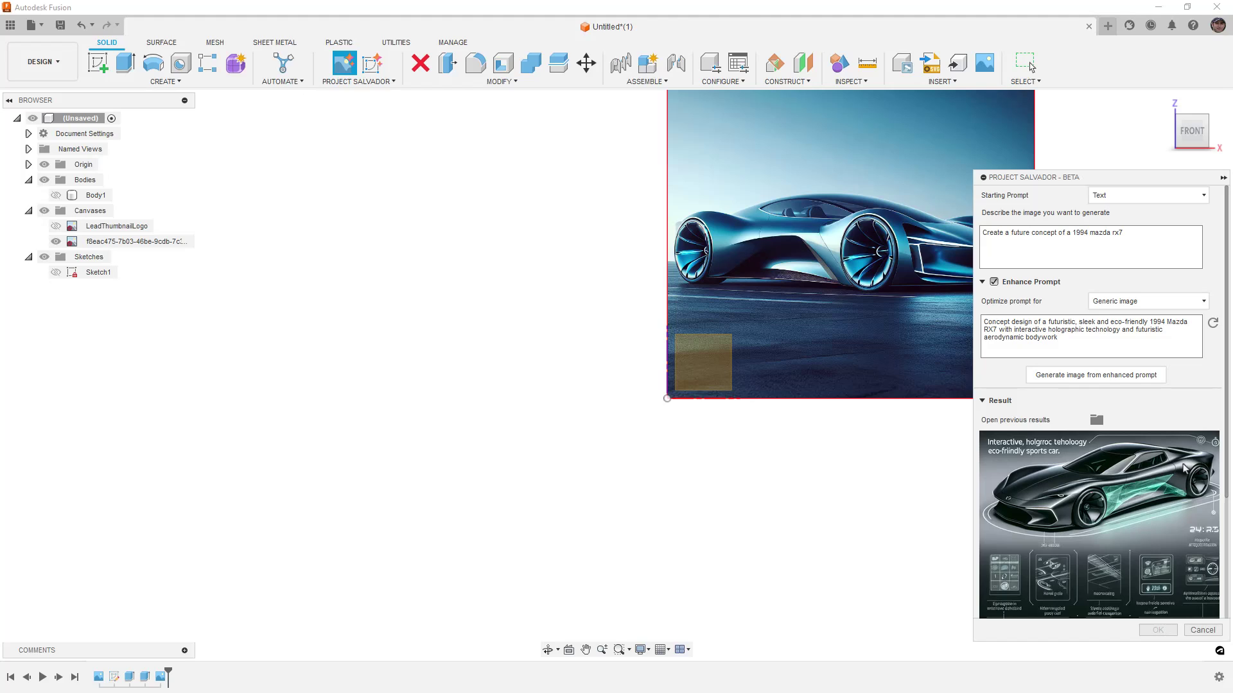
scroll(1177, 473, "down", 1)
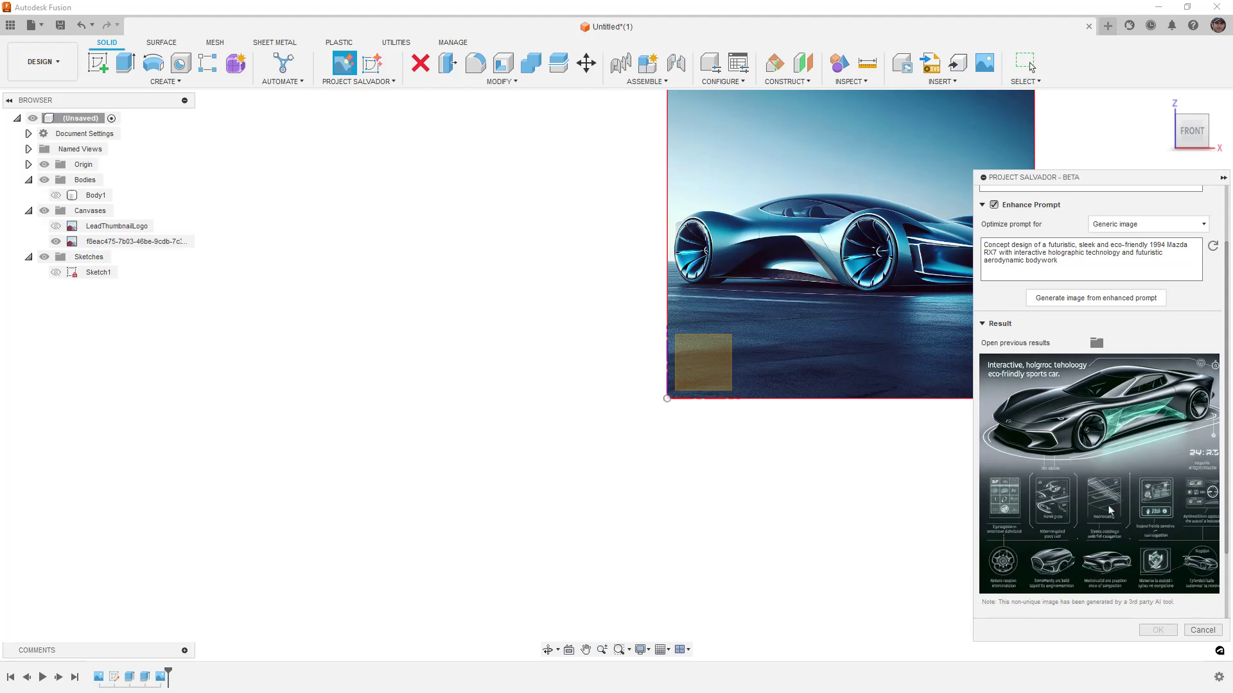
scroll(1179, 482, "up", 1)
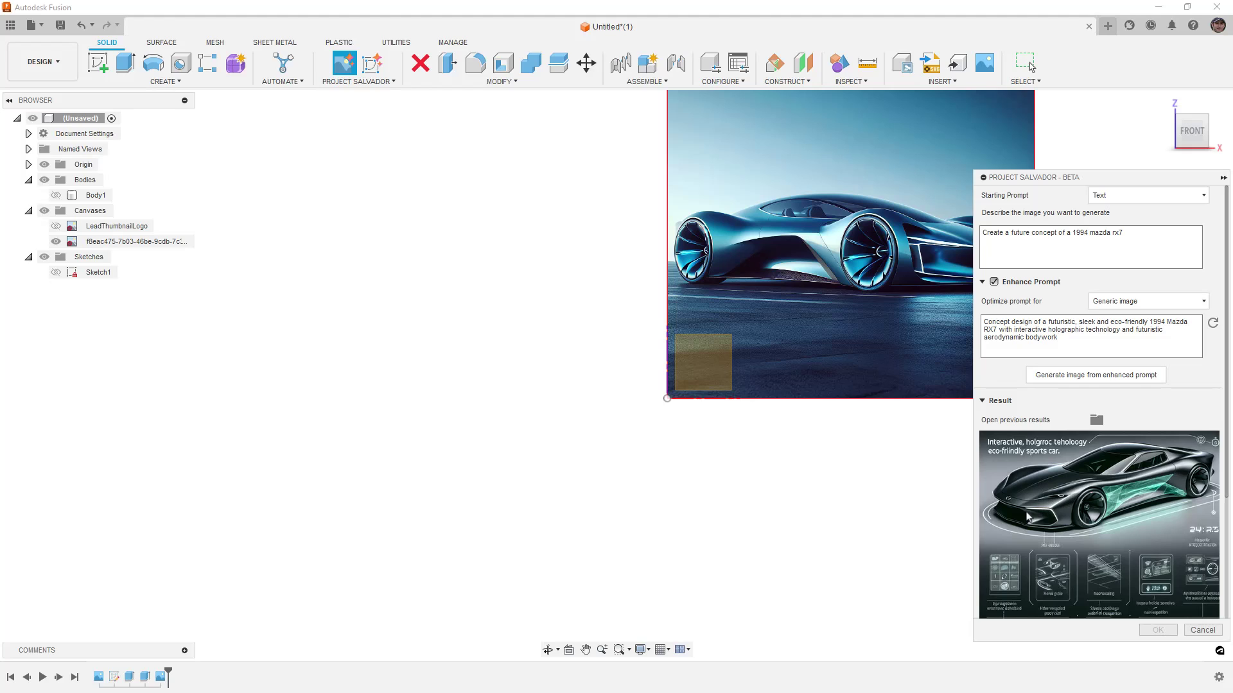
scroll(1029, 517, "down", 2)
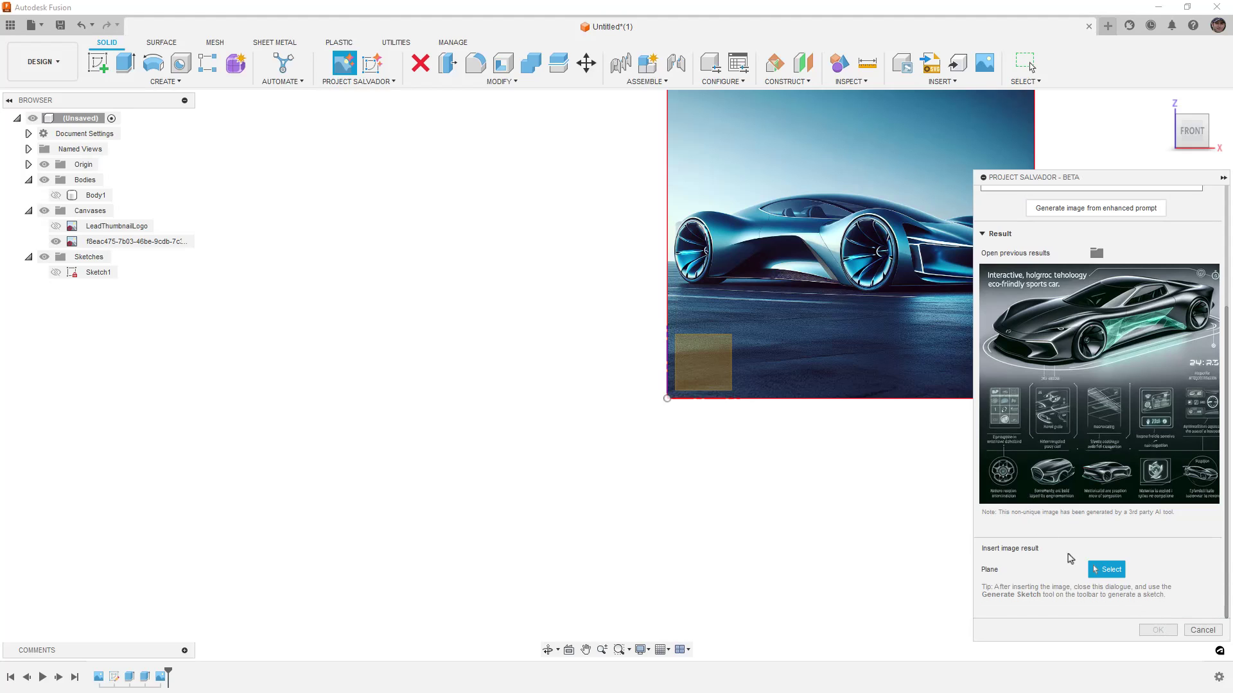
Insert the annotated sports car image as a canvas on the XZ plane, left of the blue car.
left_click(728, 386)
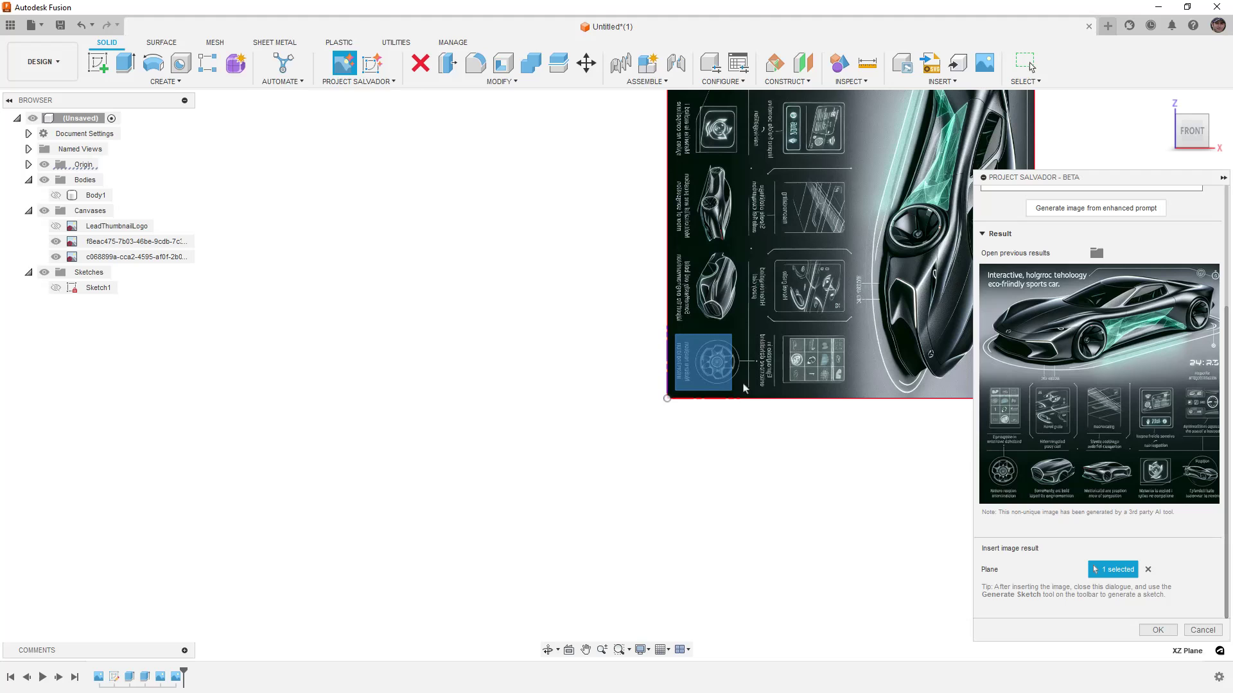
left_click(1156, 630)
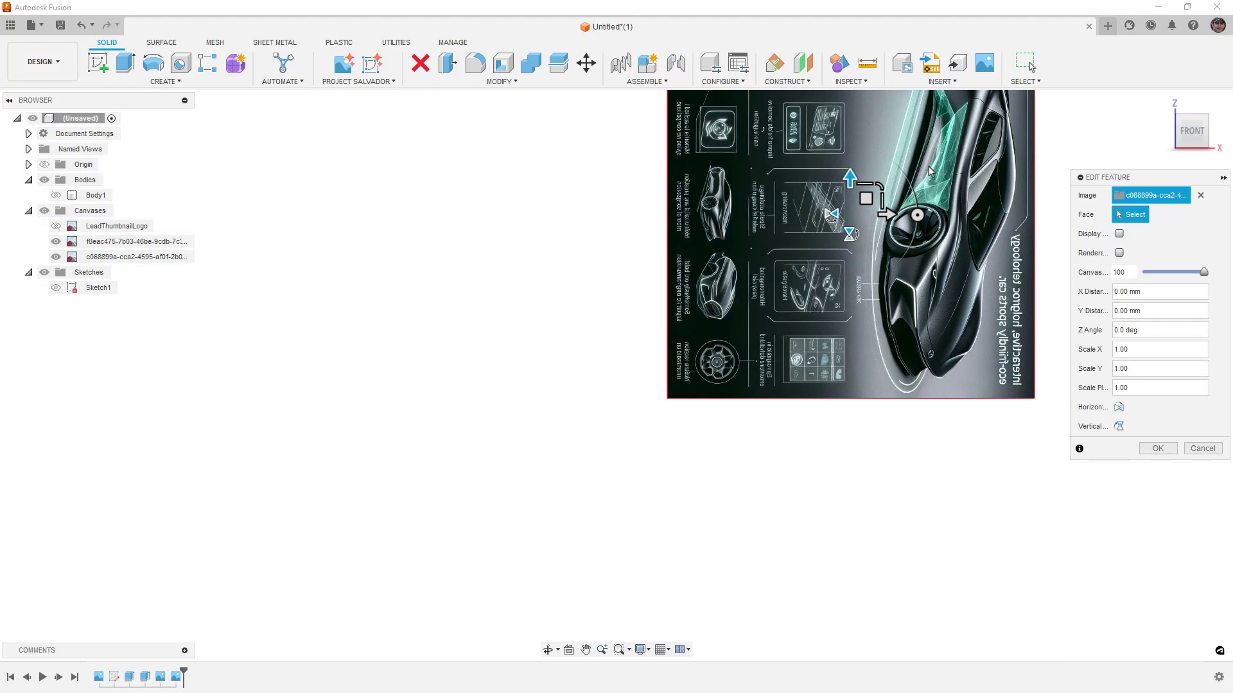
left_click_drag(915, 212, 850, 148)
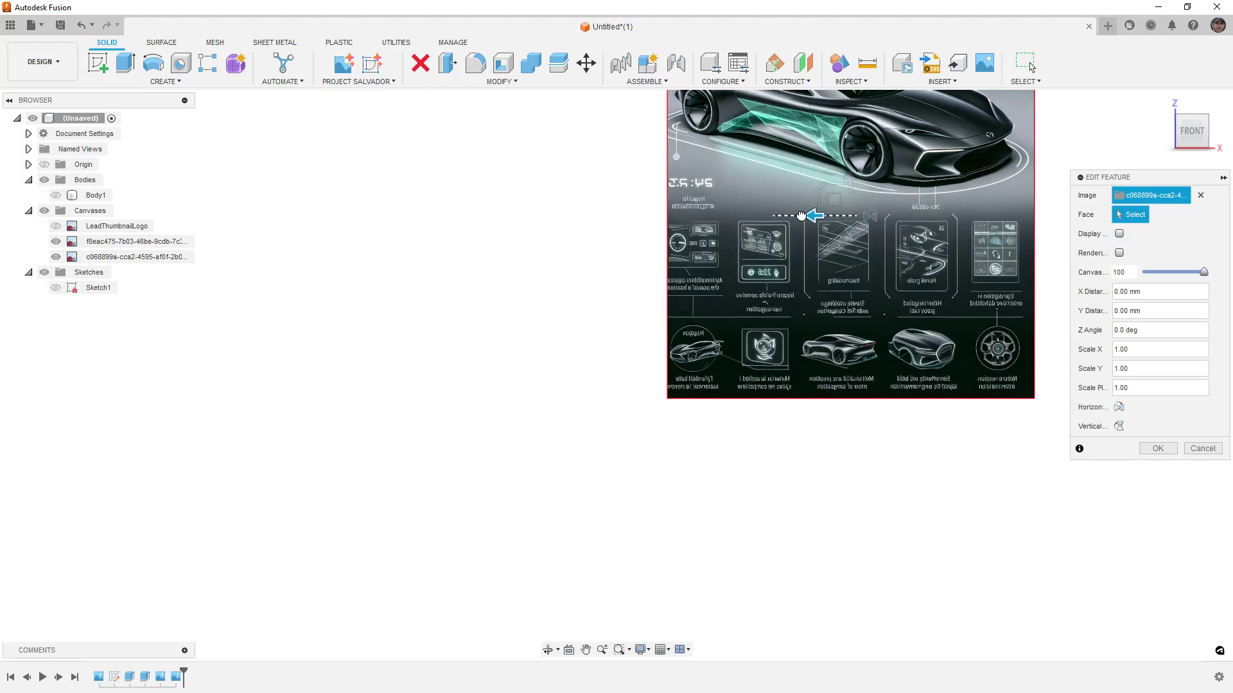
left_click_drag(813, 215, 353, 216)
left_click(1158, 448)
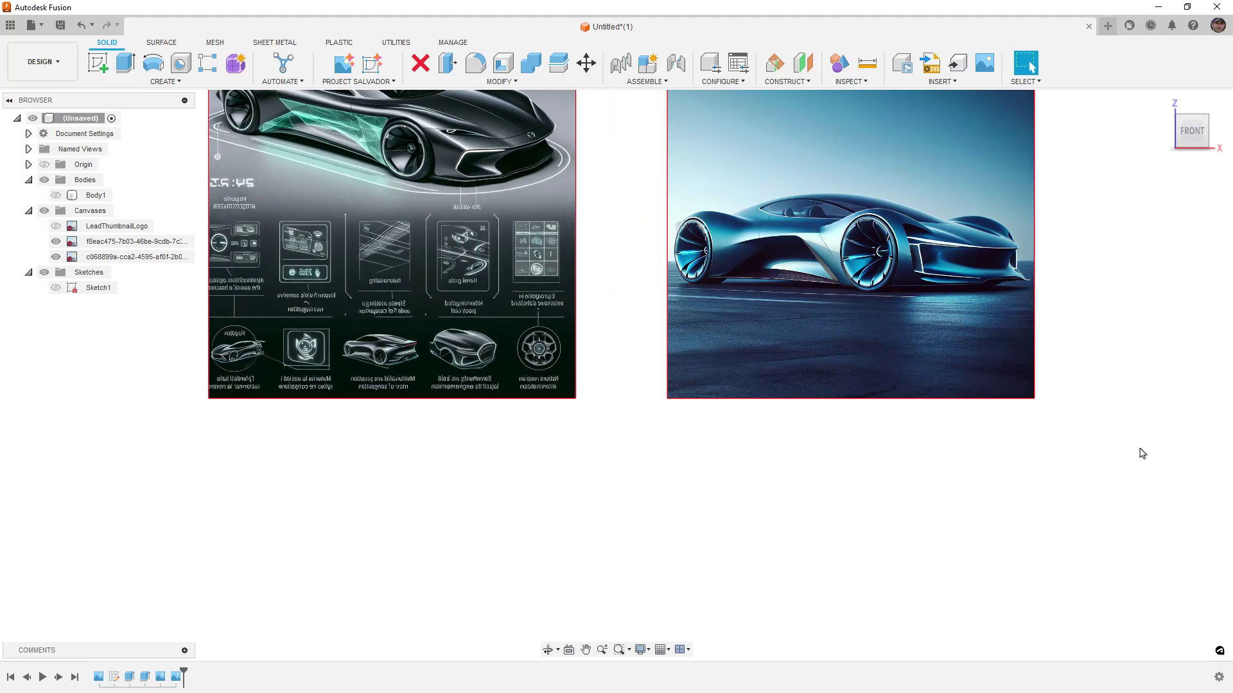
scroll(841, 591, "down", 3)
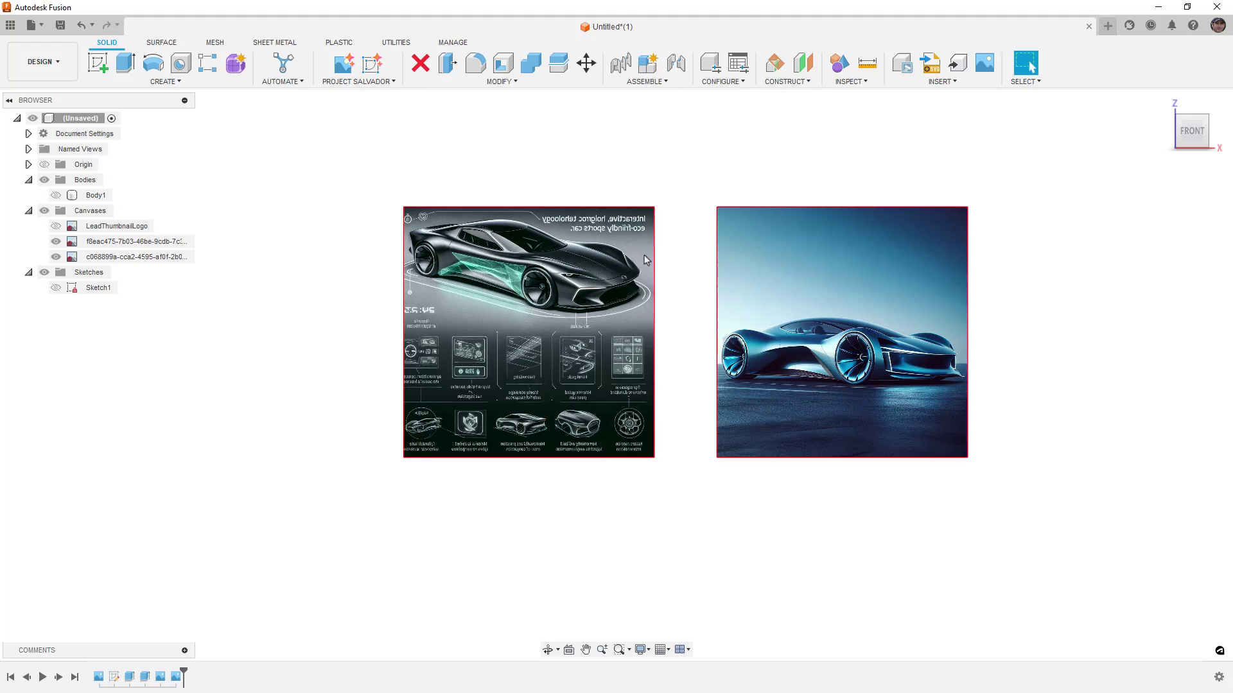
scroll(644, 256, "up", 2)
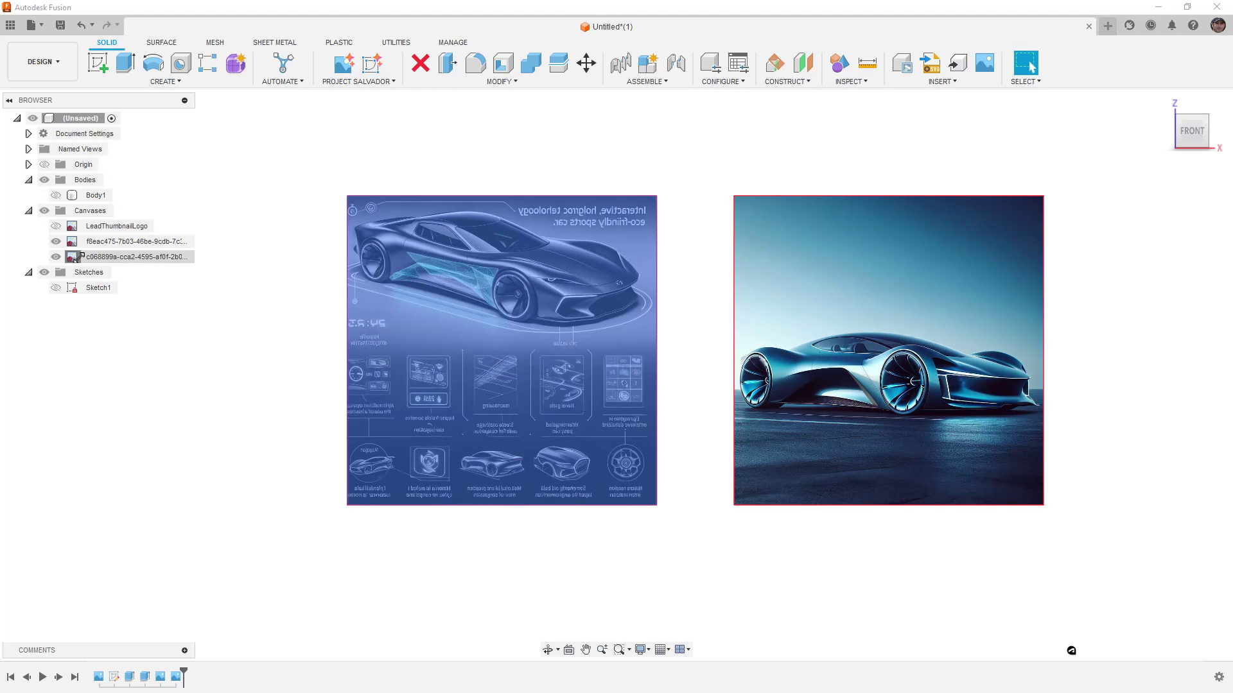
Edit the annotated canvas and flip it so its text reads correctly.
left_click(90, 257)
right_click(86, 259)
left_click(115, 285)
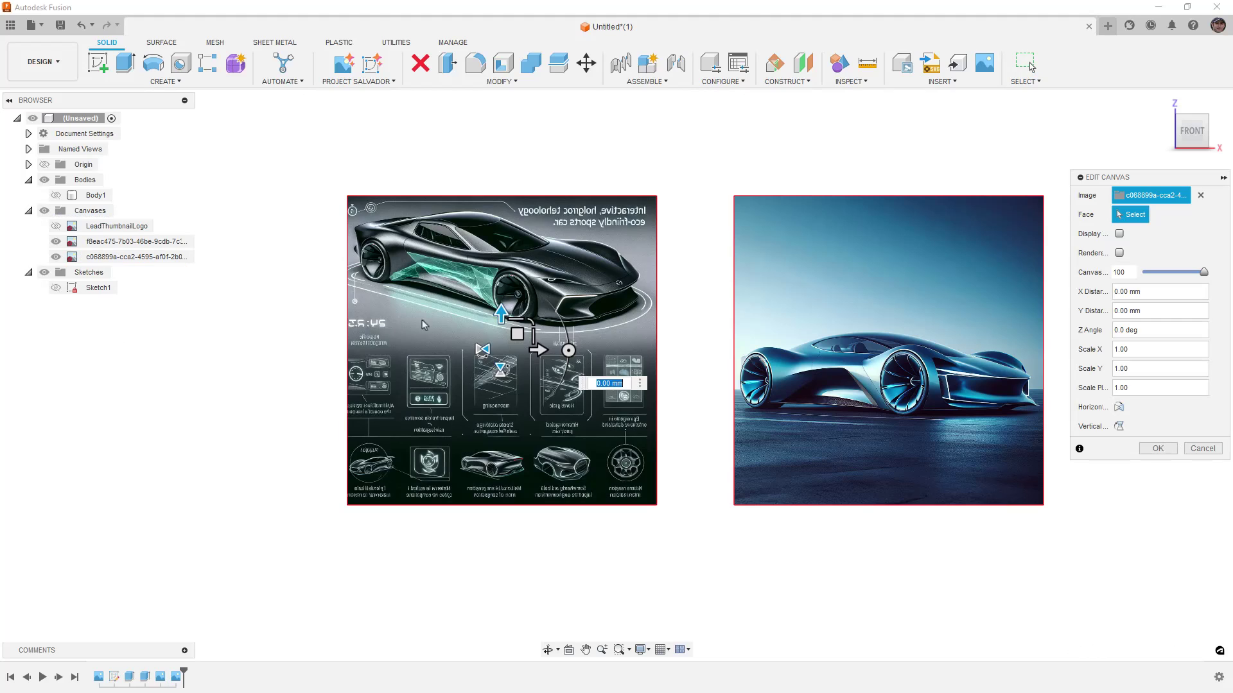
left_click(485, 348)
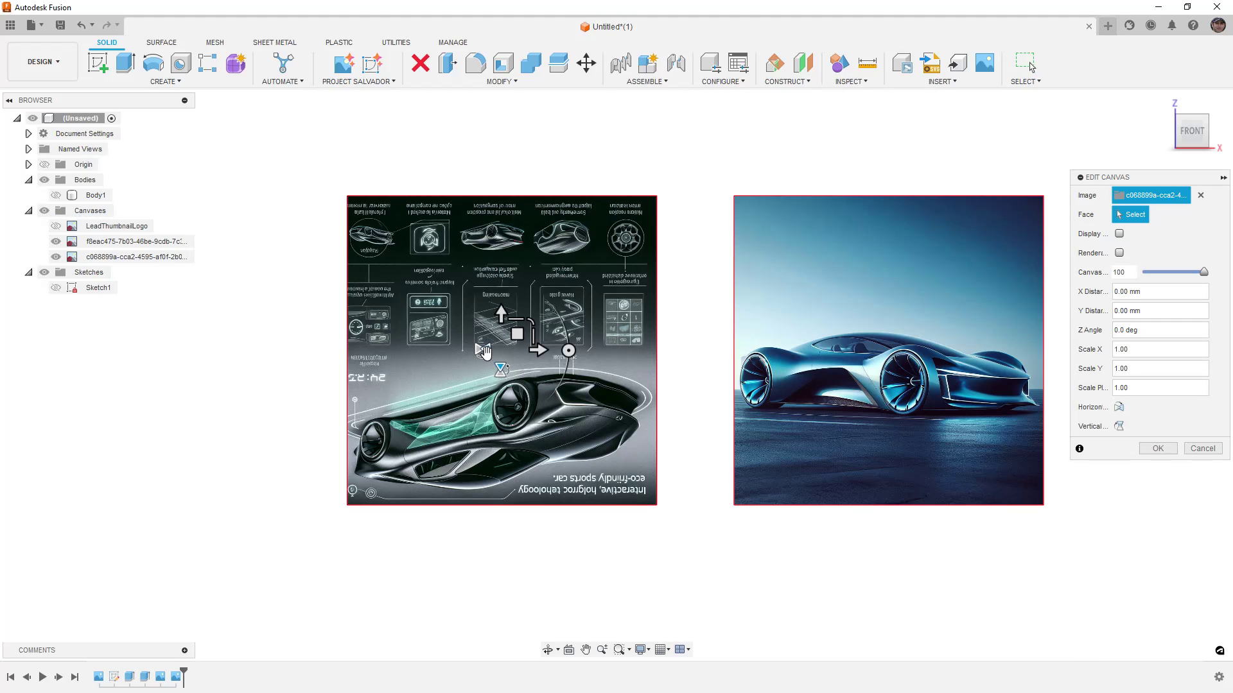
left_click(498, 370)
left_click(484, 350)
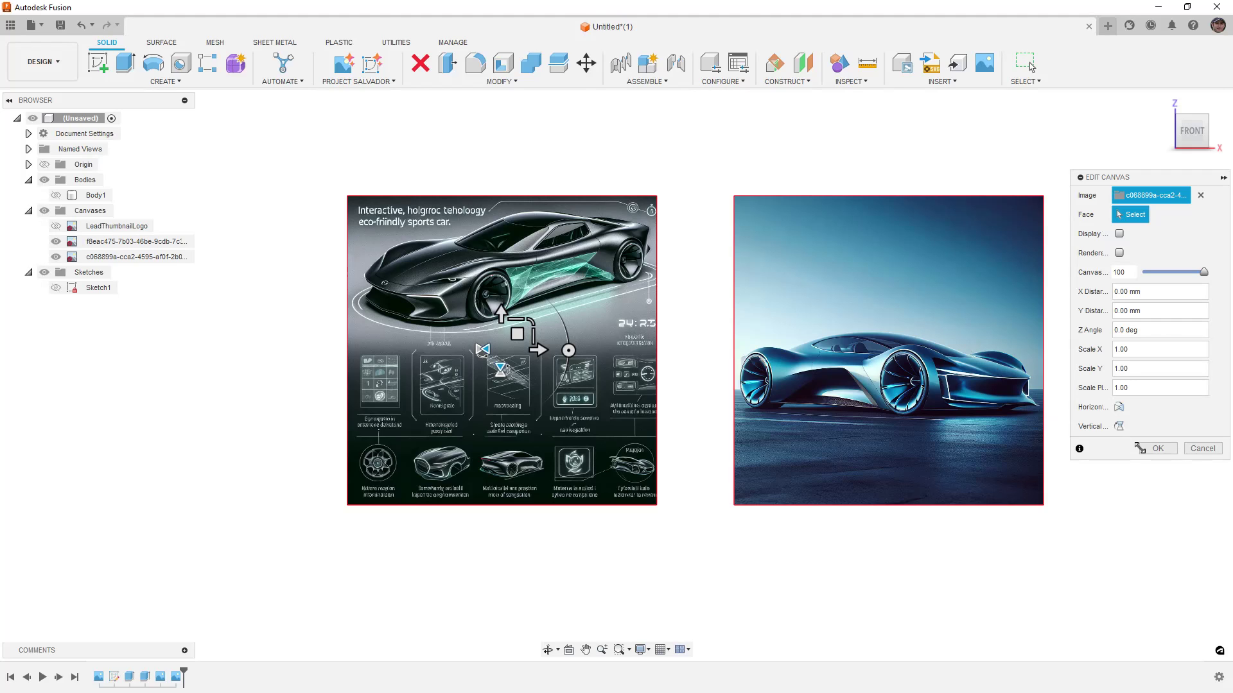
left_click(1159, 448)
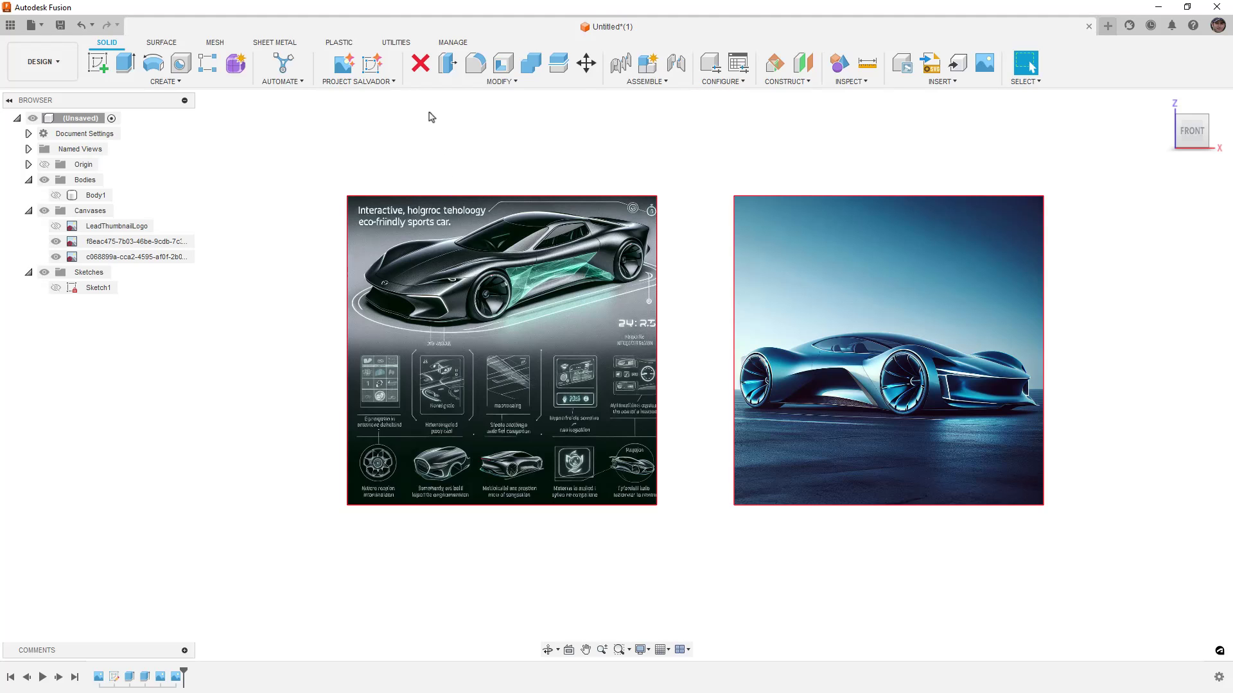
In Project Salvador, generate a chrome wheel image from the prompt 'create a concept car wheel'.
left_click(354, 70)
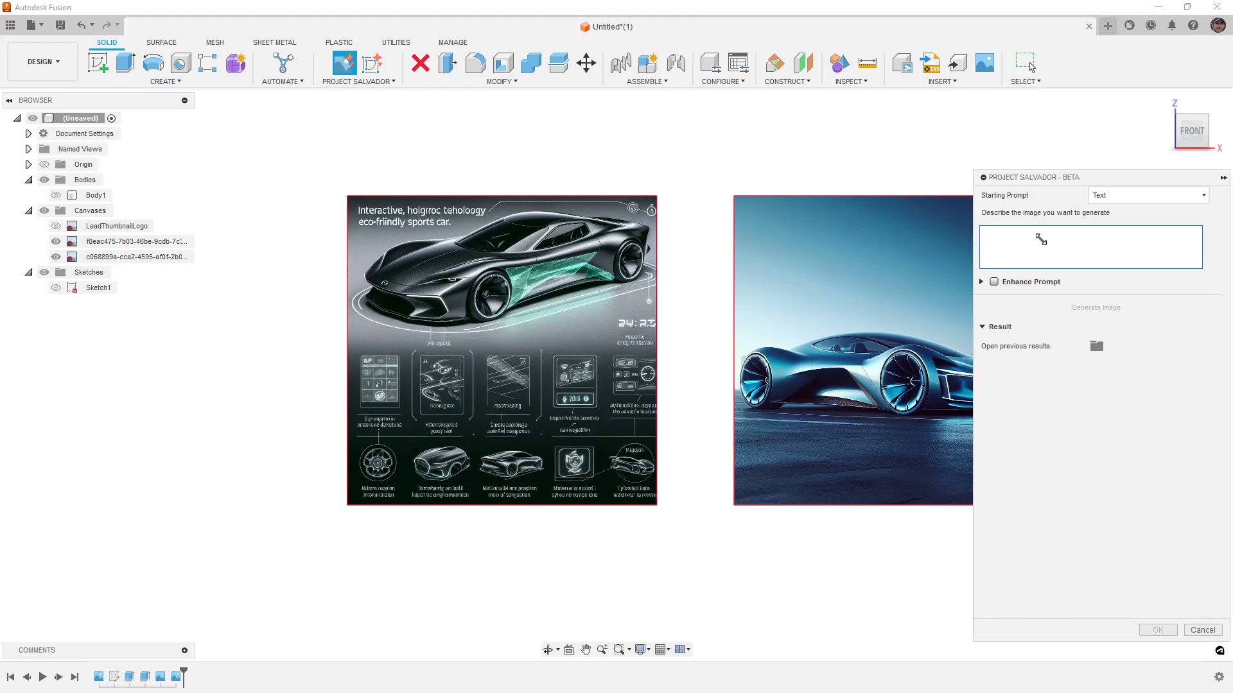
type("create")
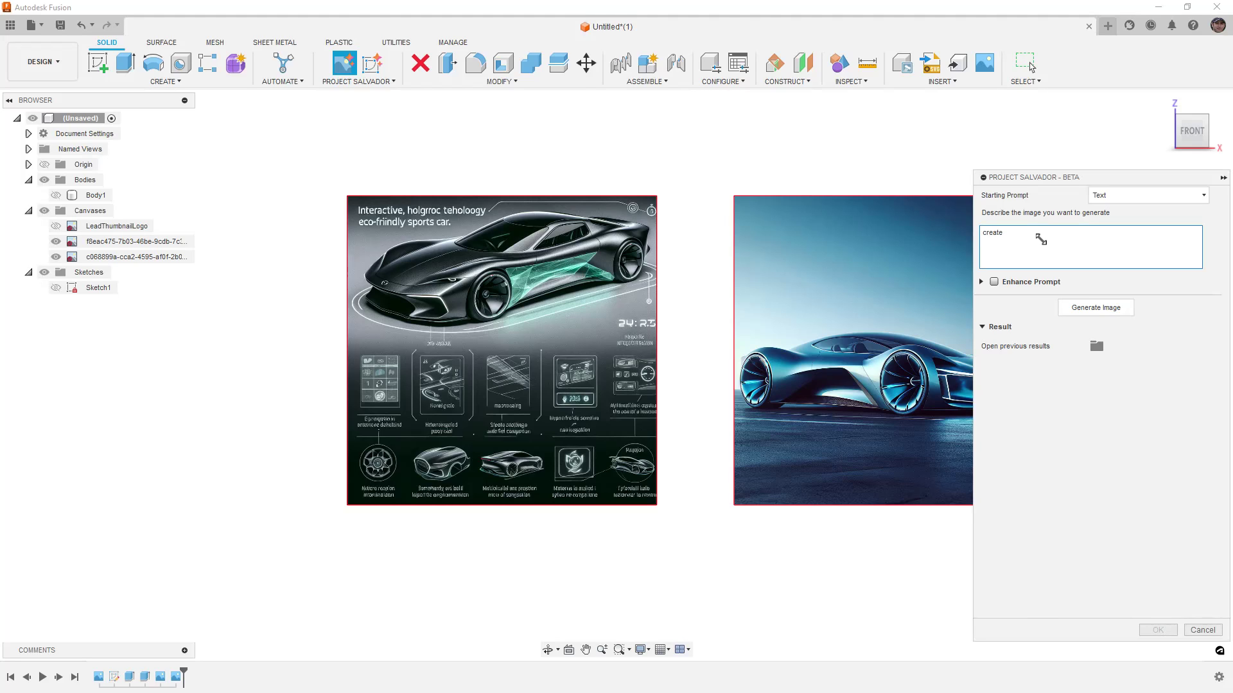
type(" a concept car wheel")
left_click(1085, 307)
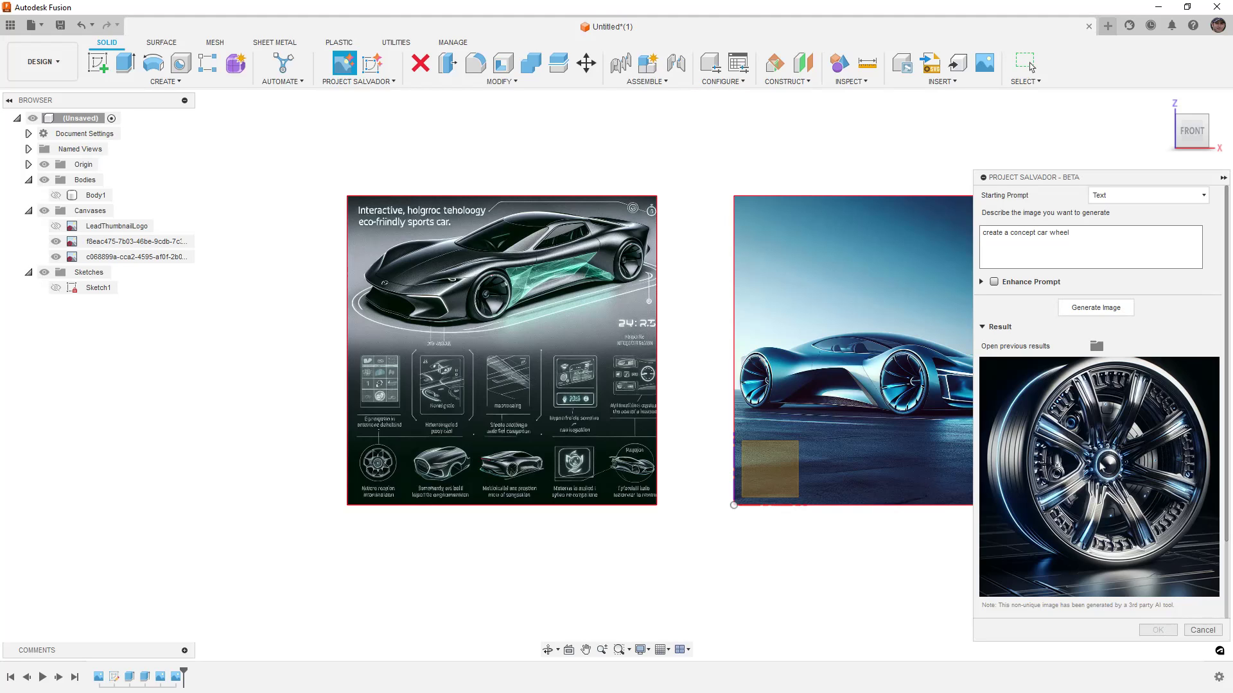
scroll(1134, 604, "down", 3)
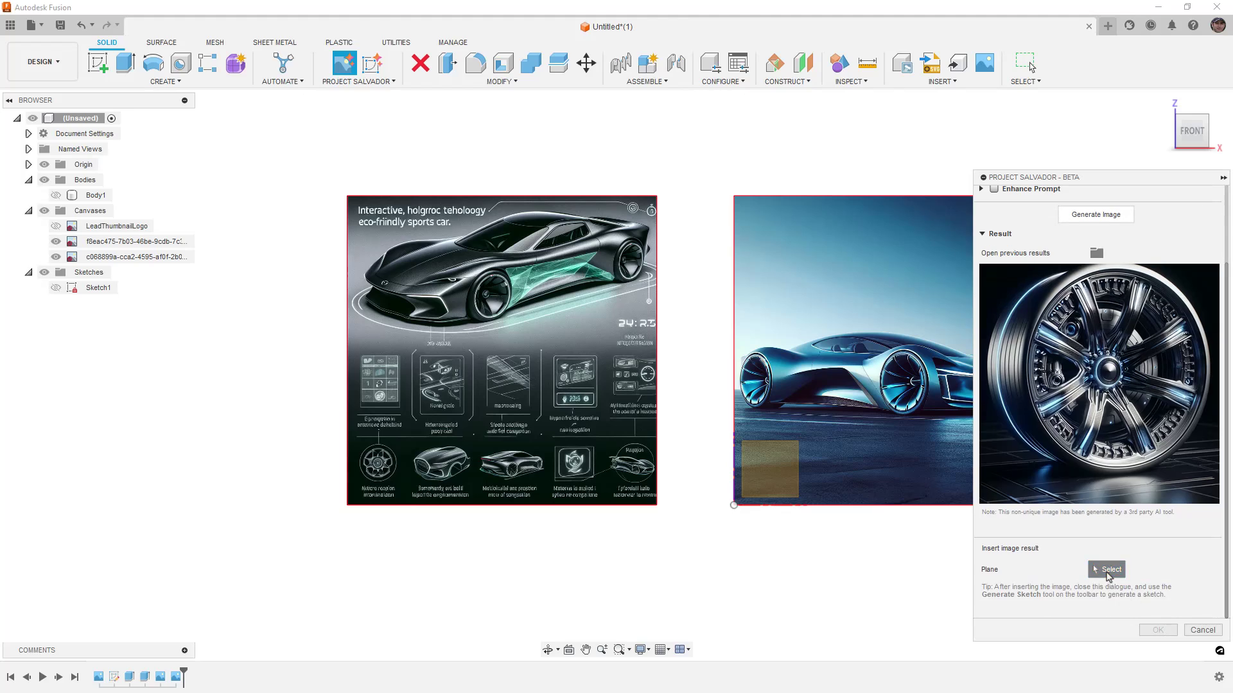
Insert the wheel image as a canvas on the XZ plane and move it left of the car images.
left_click(768, 474)
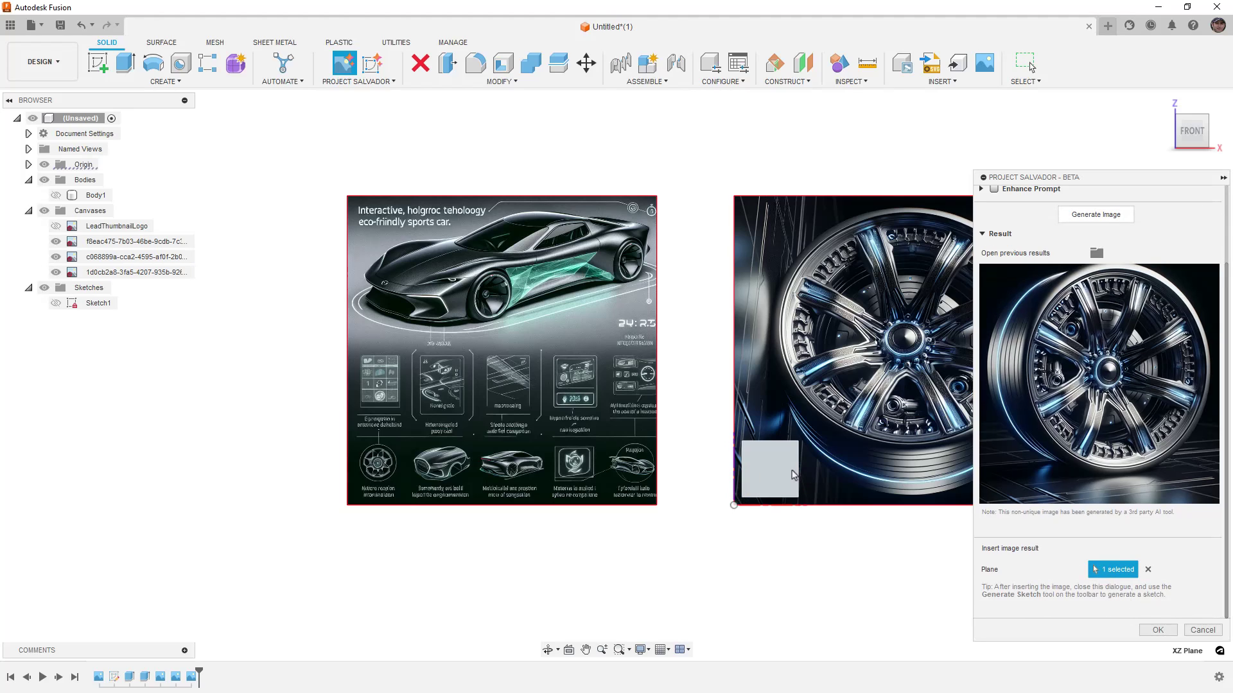
left_click(1157, 630)
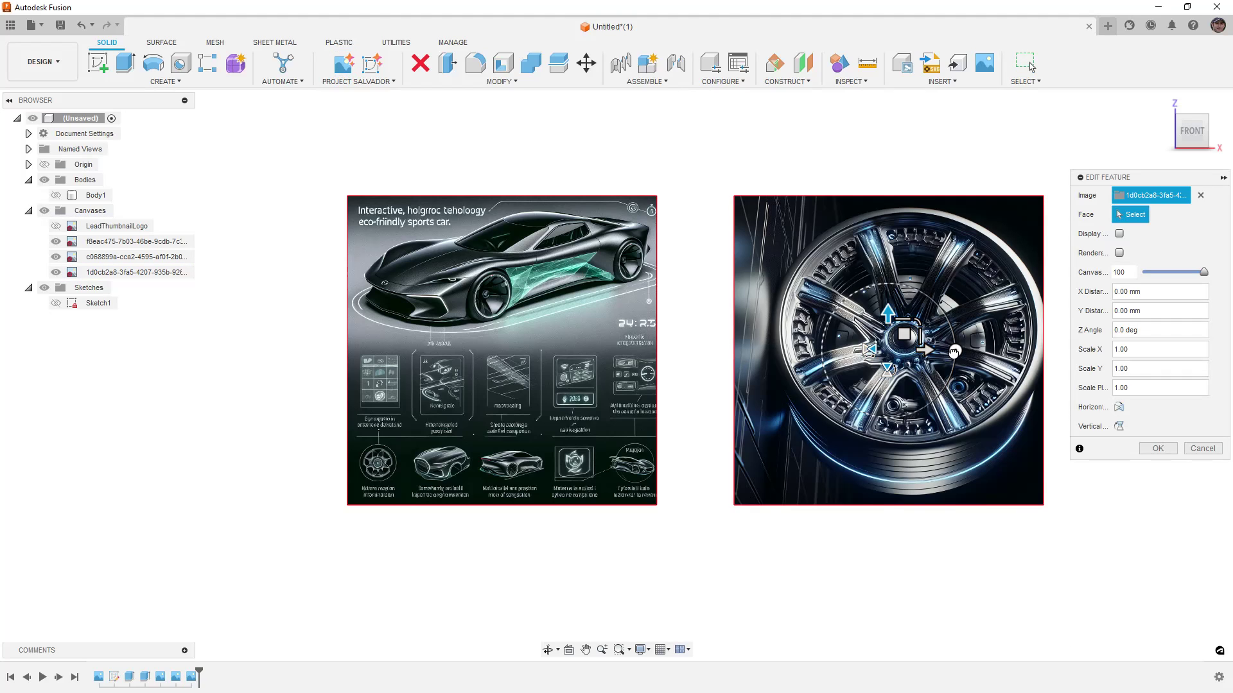
mouse_move(955, 351)
left_mouse_down()
mouse_move(934, 315)
mouse_move(907, 303)
mouse_move(956, 347)
left_mouse_up()
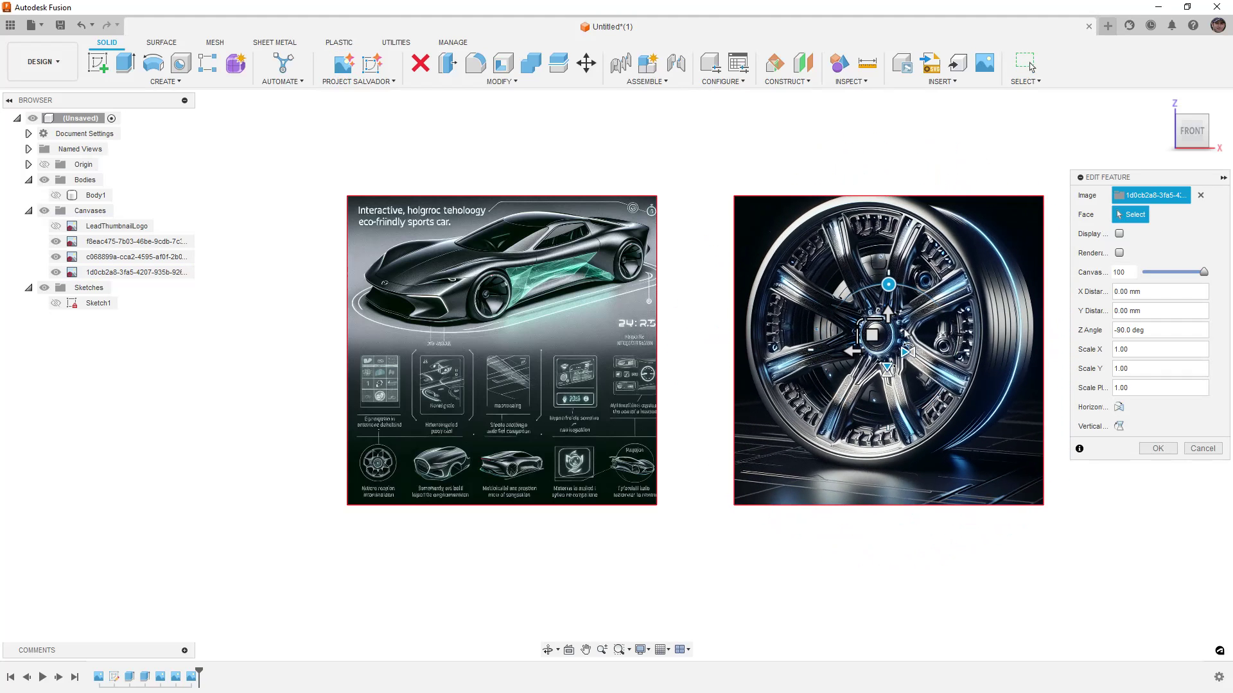
left_click_drag(885, 333, 80, 440)
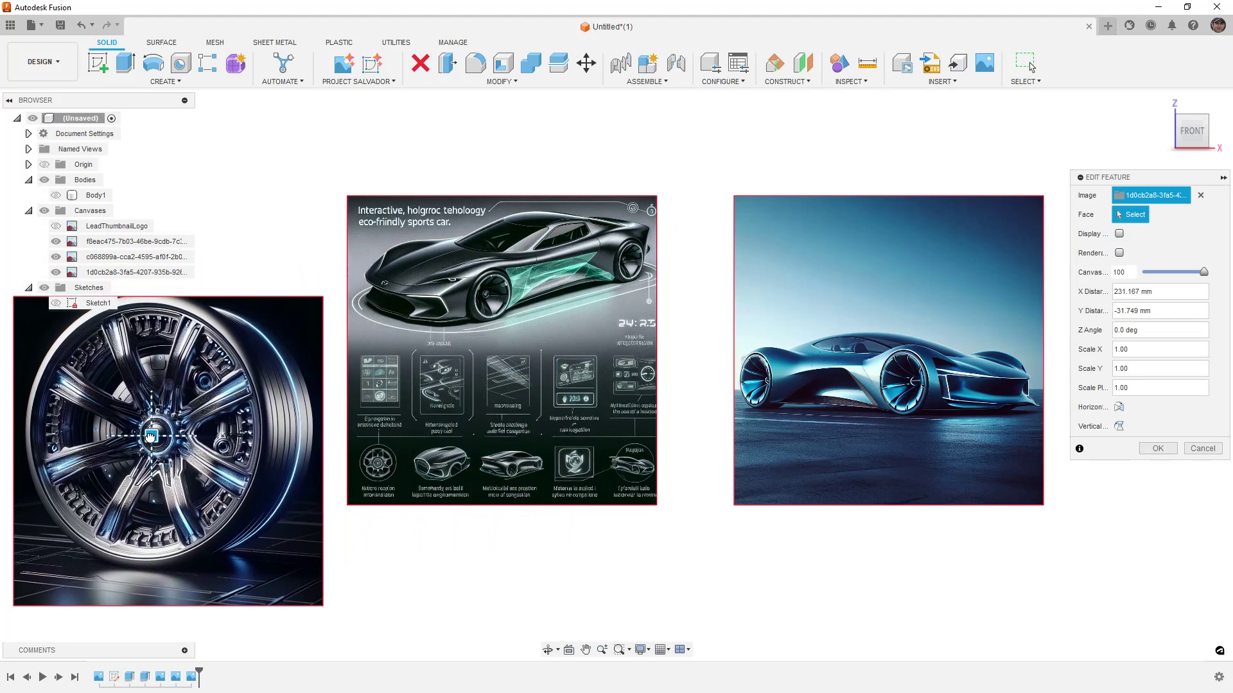
left_click(1156, 447)
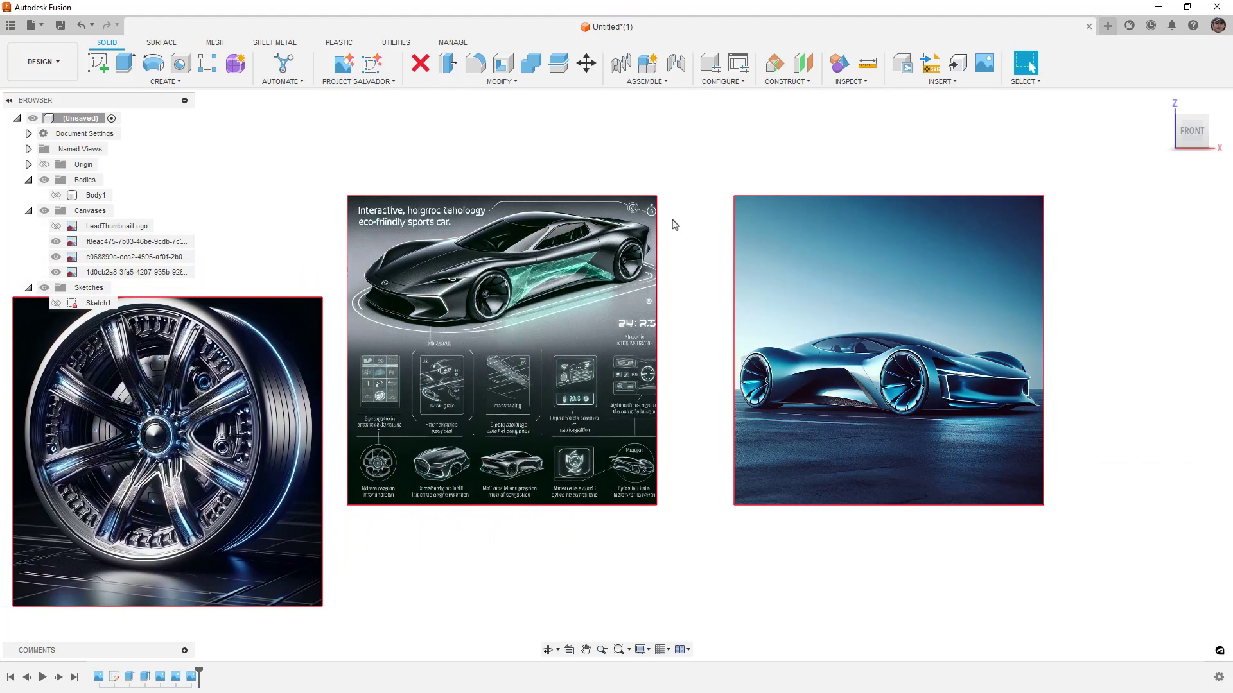
scroll(672, 220, "down", 3)
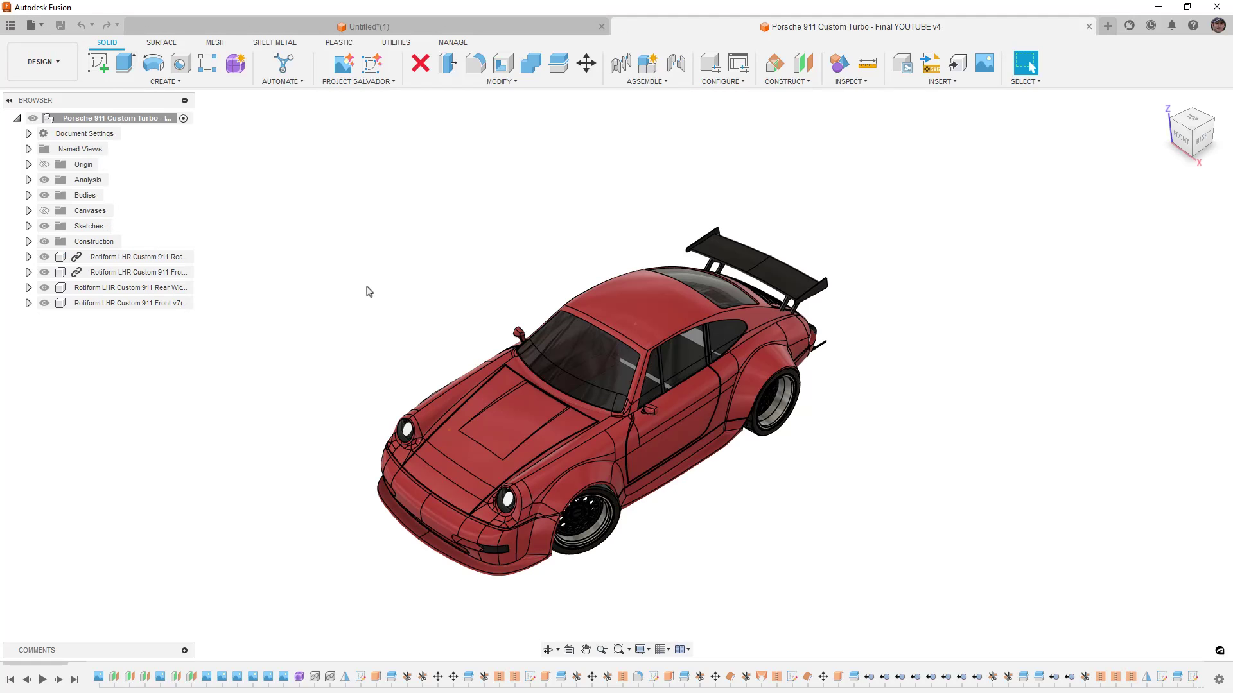
Generate two Project Salvador image variations from a Current View side profile of the red Porsche.
middle_click_drag(627, 356, 746, 414, "shift")
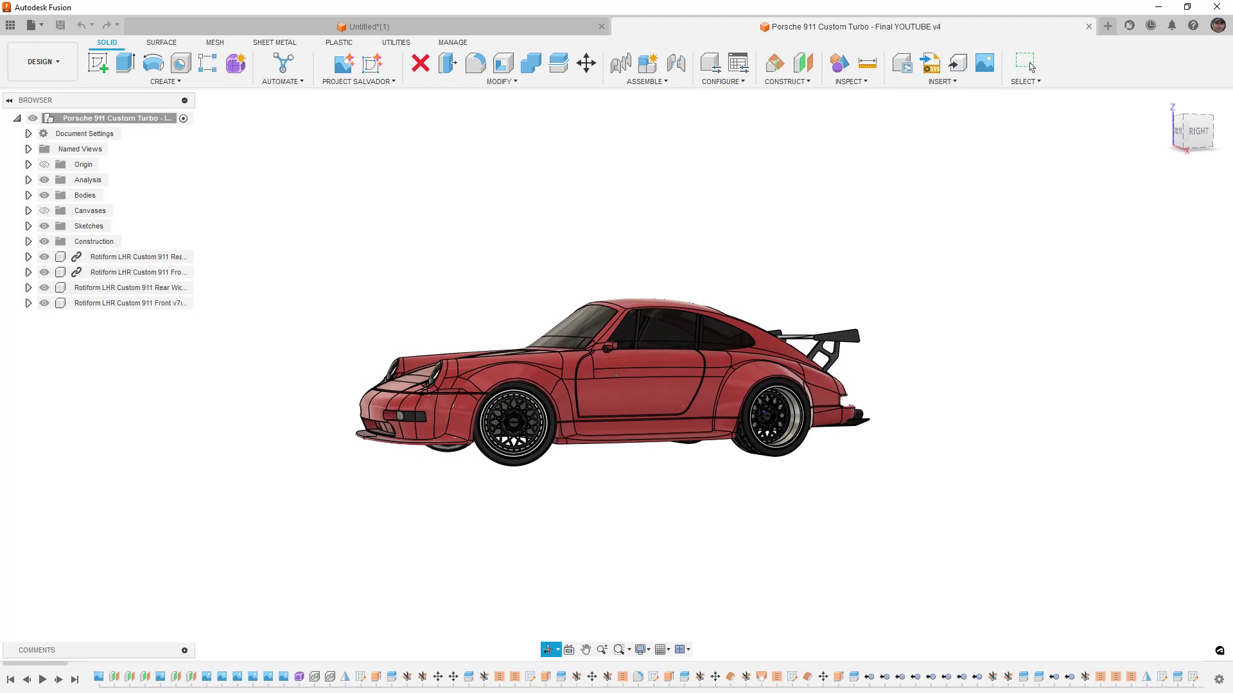
scroll(570, 317, "up", 1)
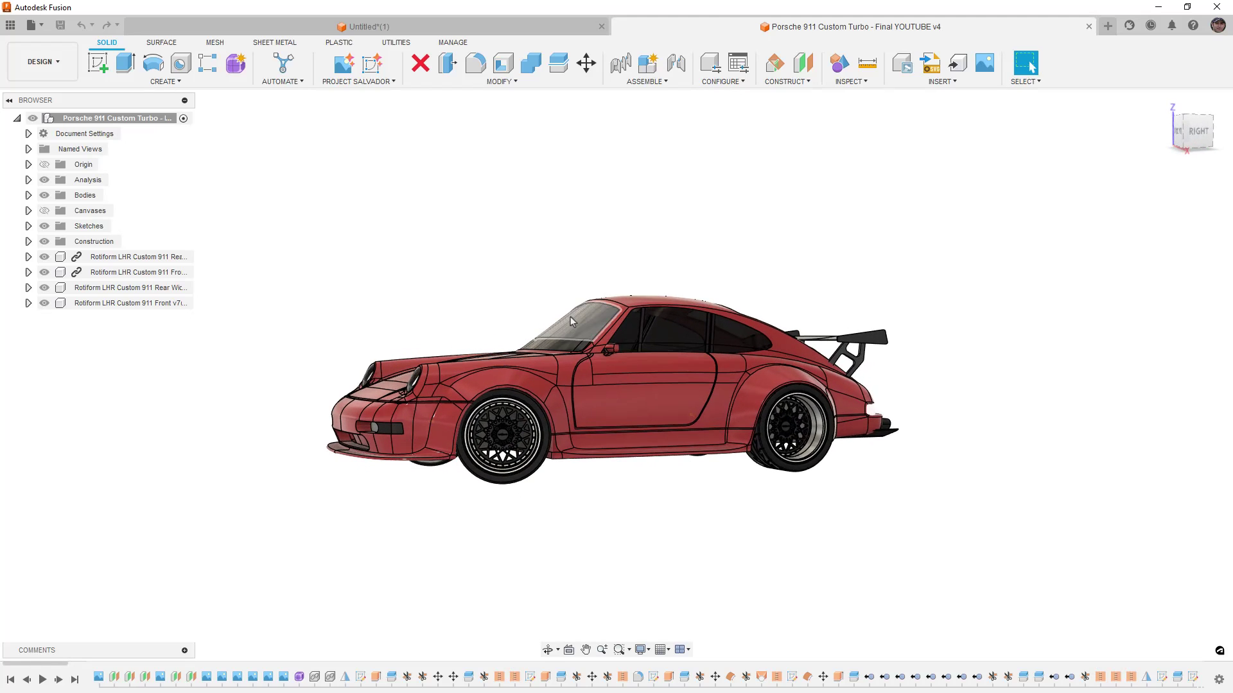
left_click(343, 63)
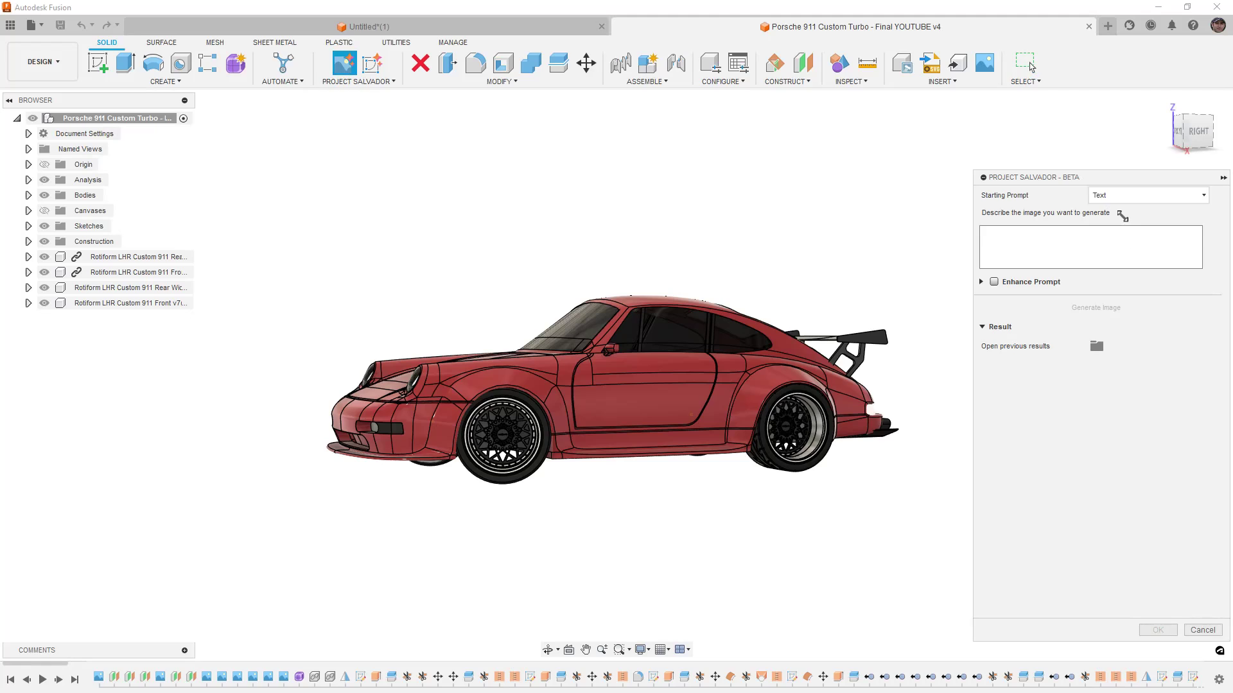
left_click(1124, 196)
left_click(1120, 232)
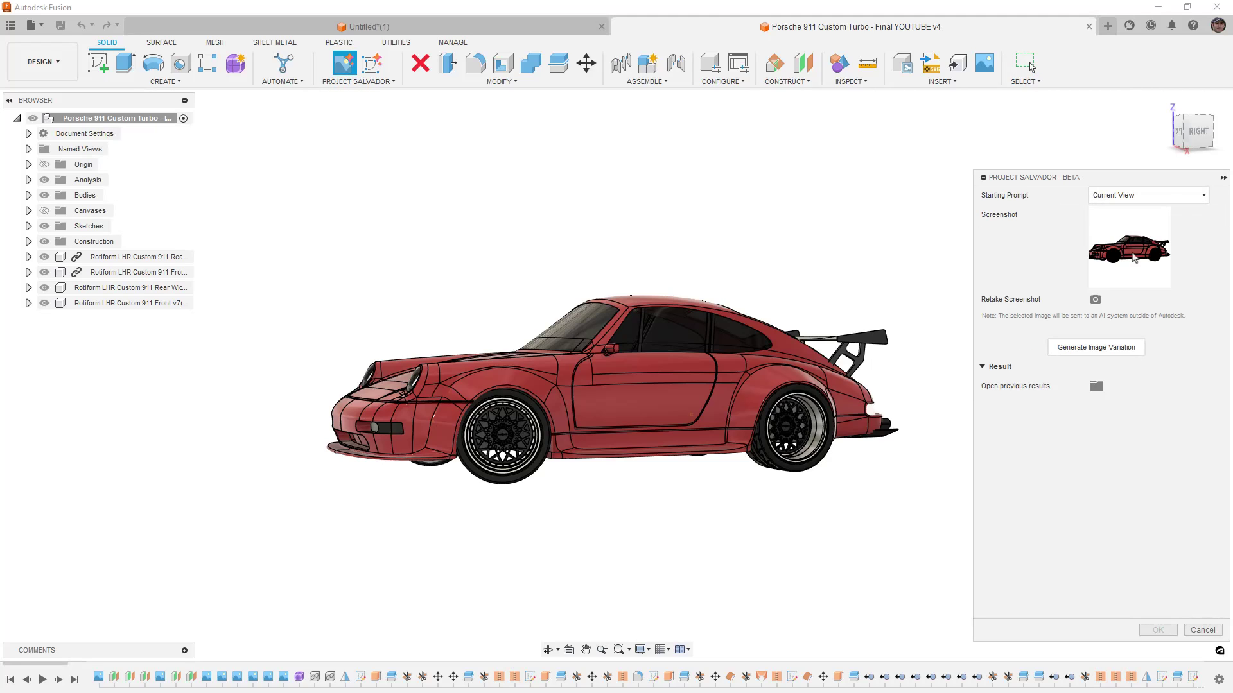
left_click(1121, 348)
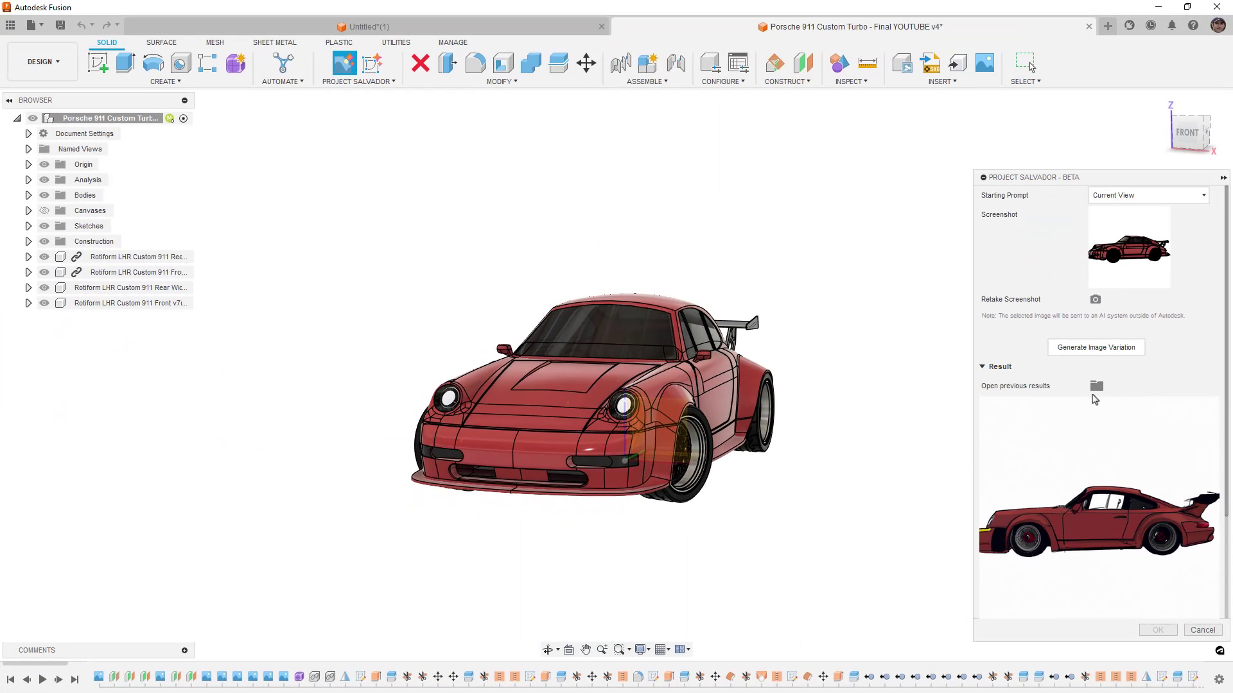
left_click(1095, 350)
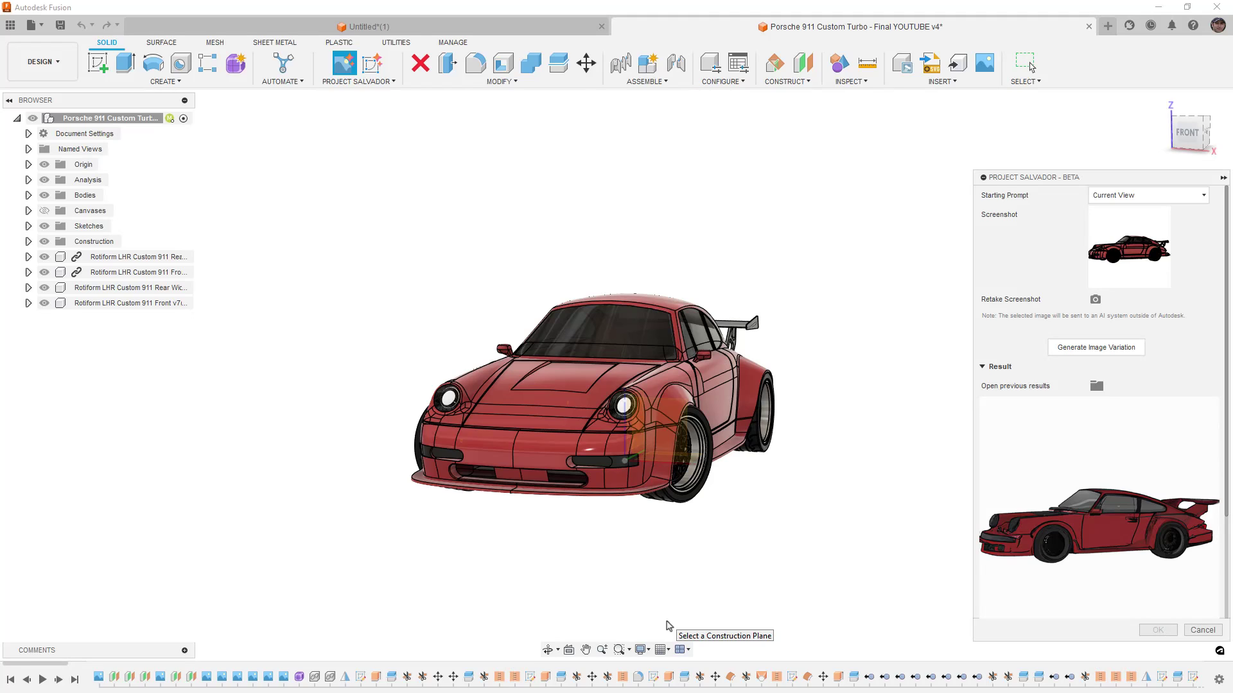
Cancel the image generator and switch back to the Untitled*(1) design.
left_click(1202, 630)
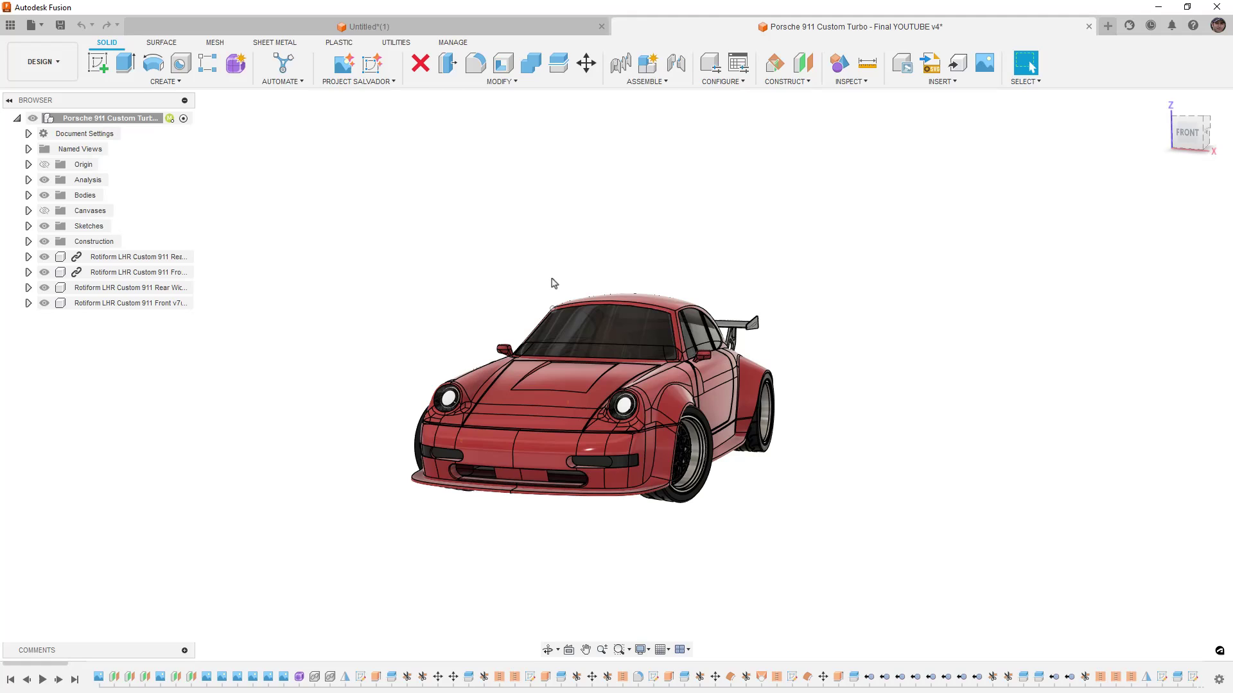
left_click(398, 43)
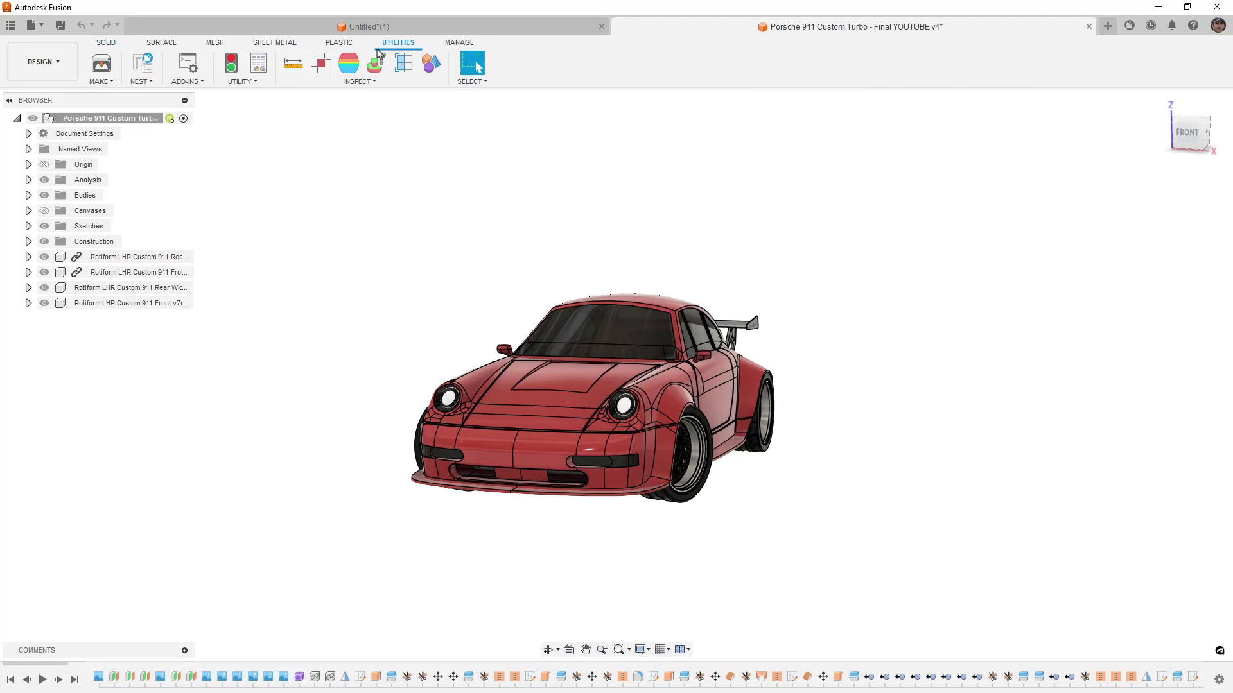
left_click(105, 43)
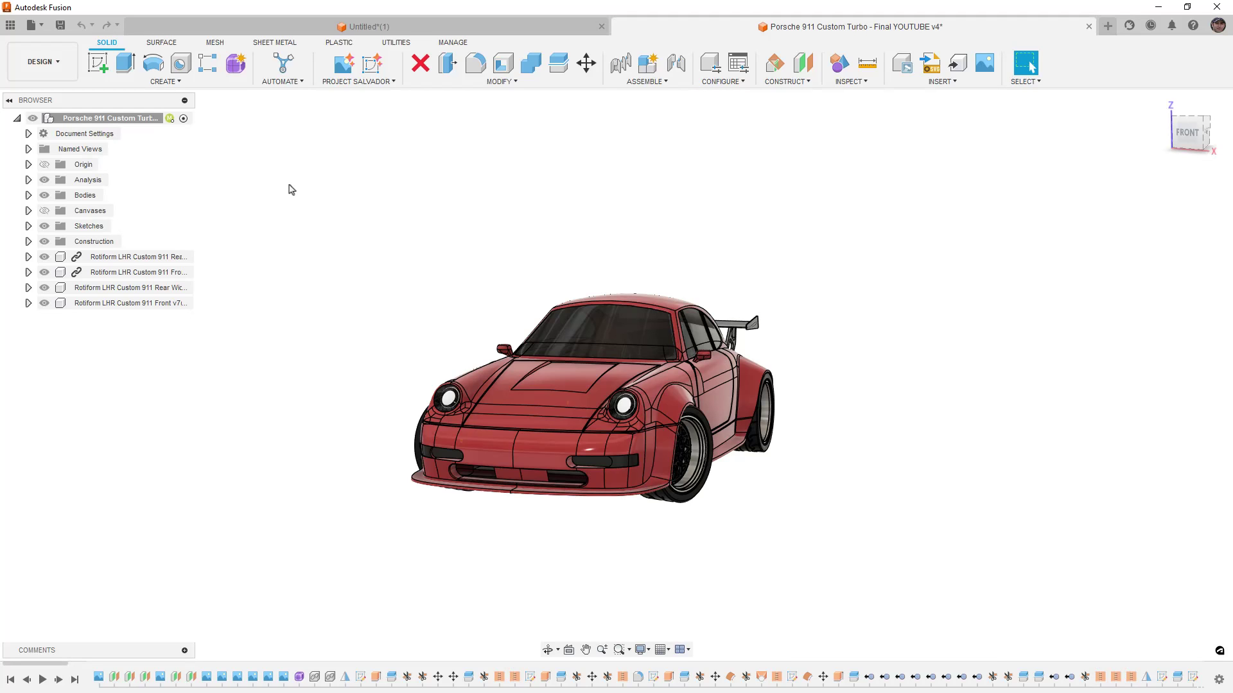
left_click(431, 27)
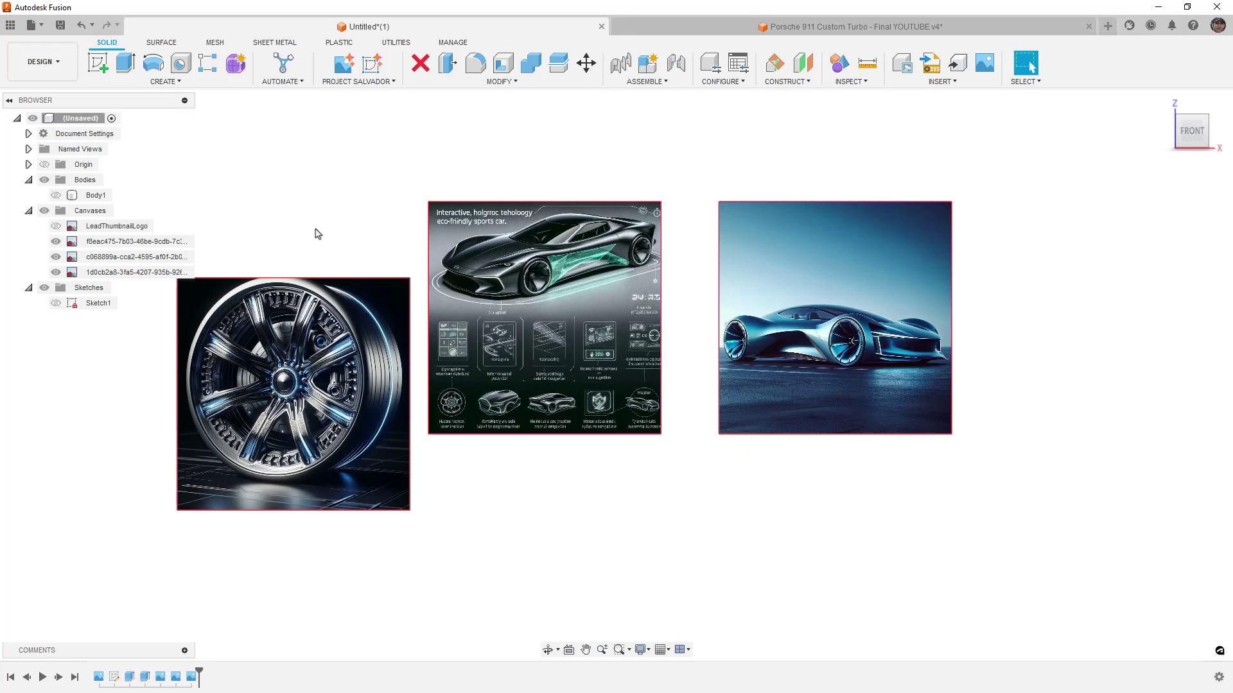